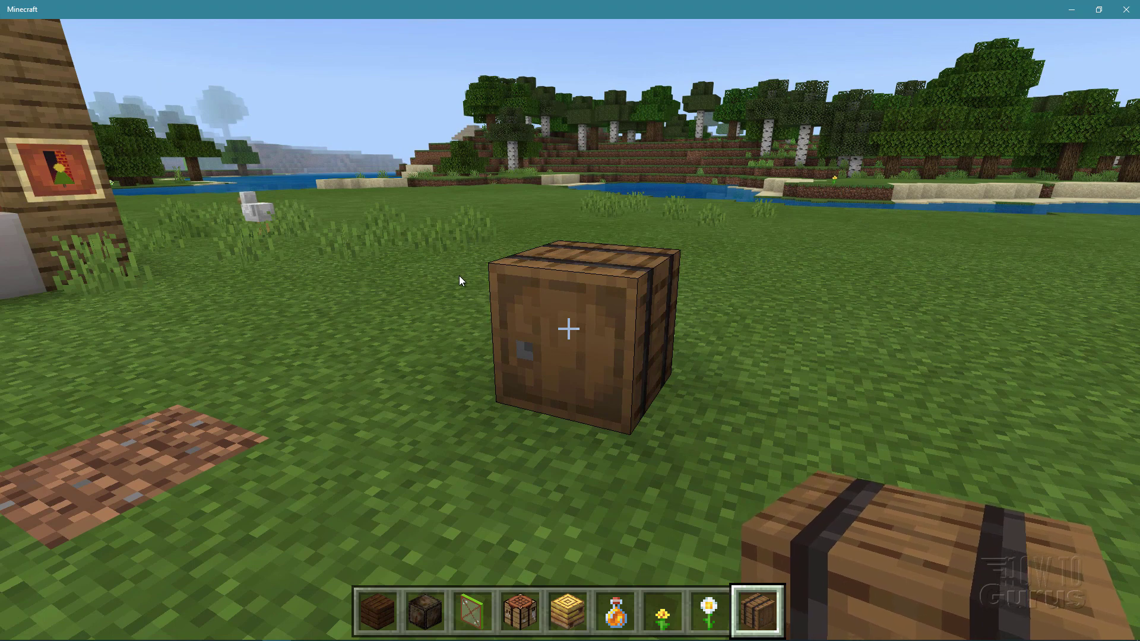
Step: Open the barrel in Minecraft twice to show its inventory, closing it each time
right_click(458, 275)
key("Escape")
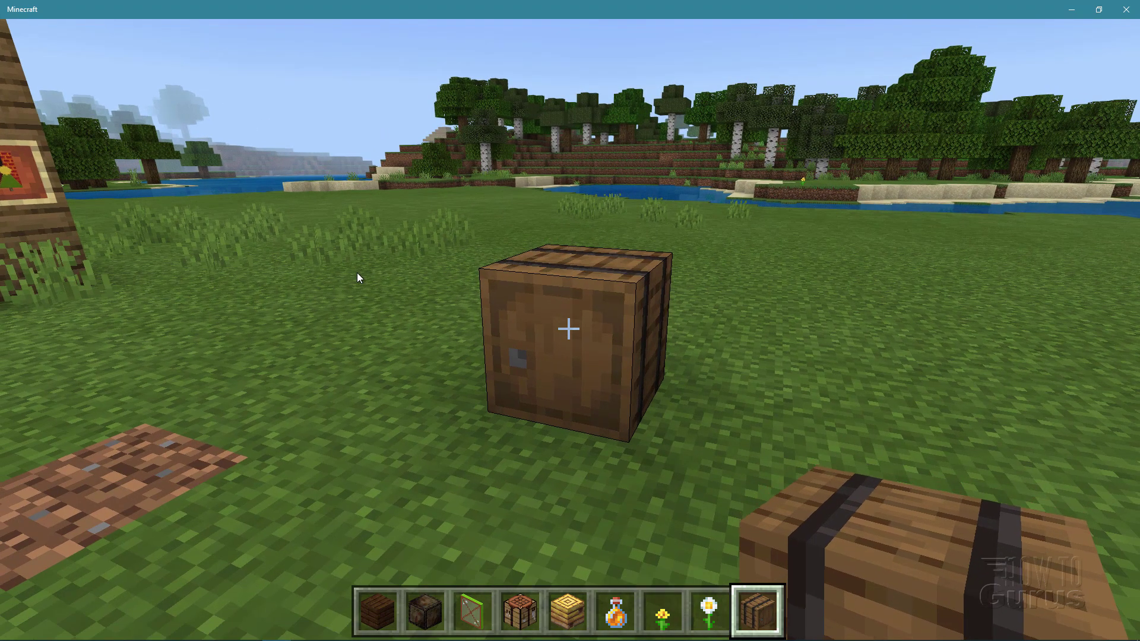
right_click(358, 273)
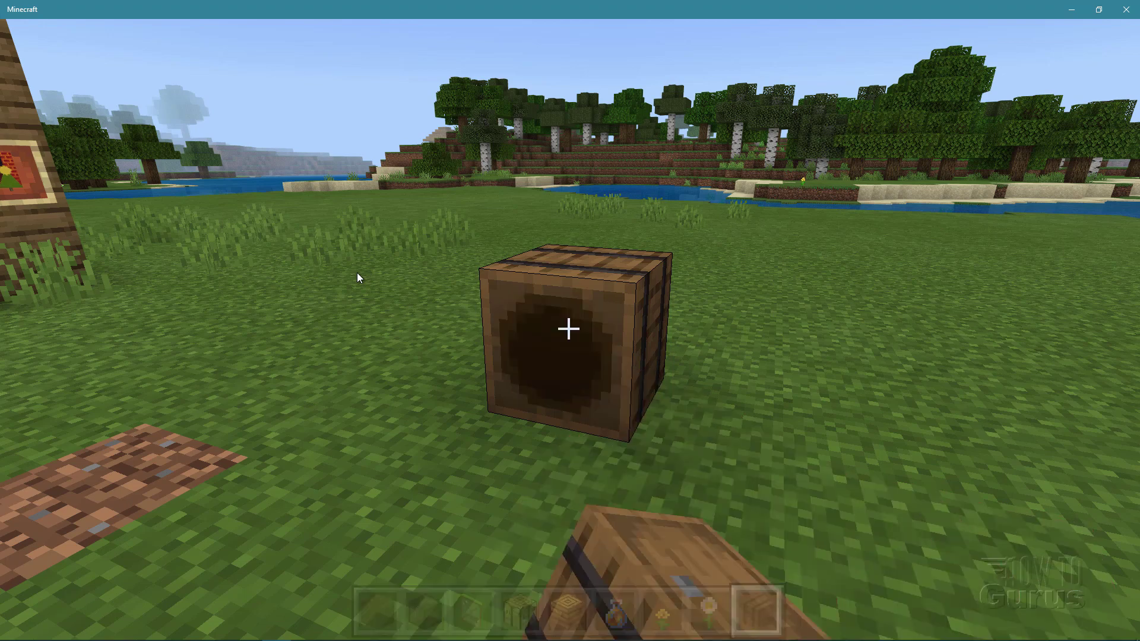
key("Escape")
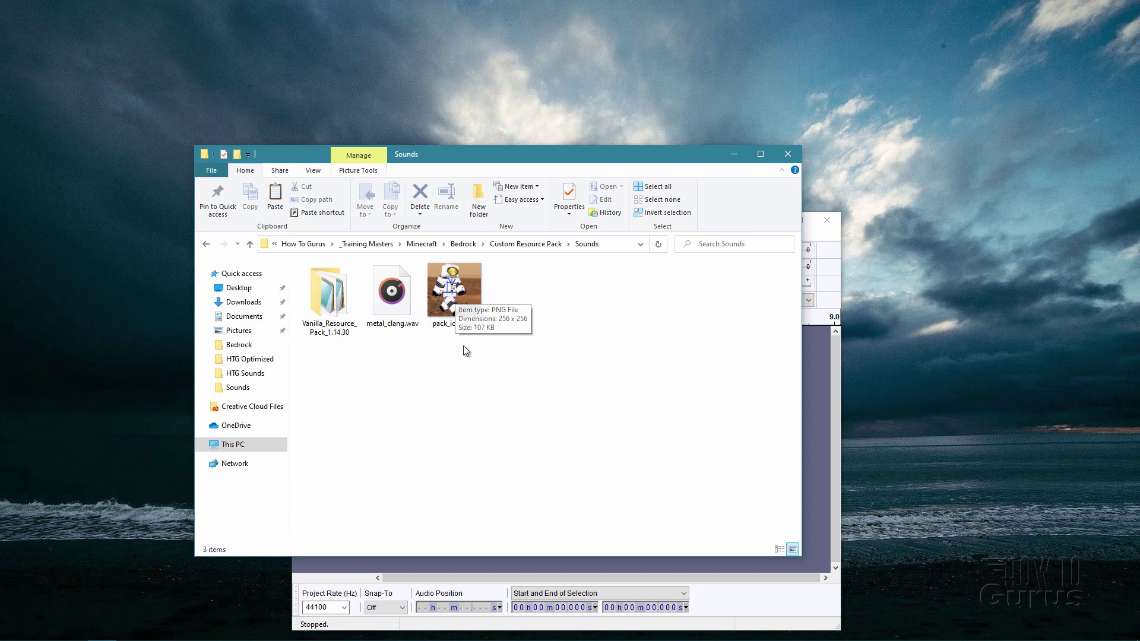
Step: Open Vanilla_Resource_Pack_1.14.30 and view its contents as large icons
double_click(328, 297)
left_click(315, 457)
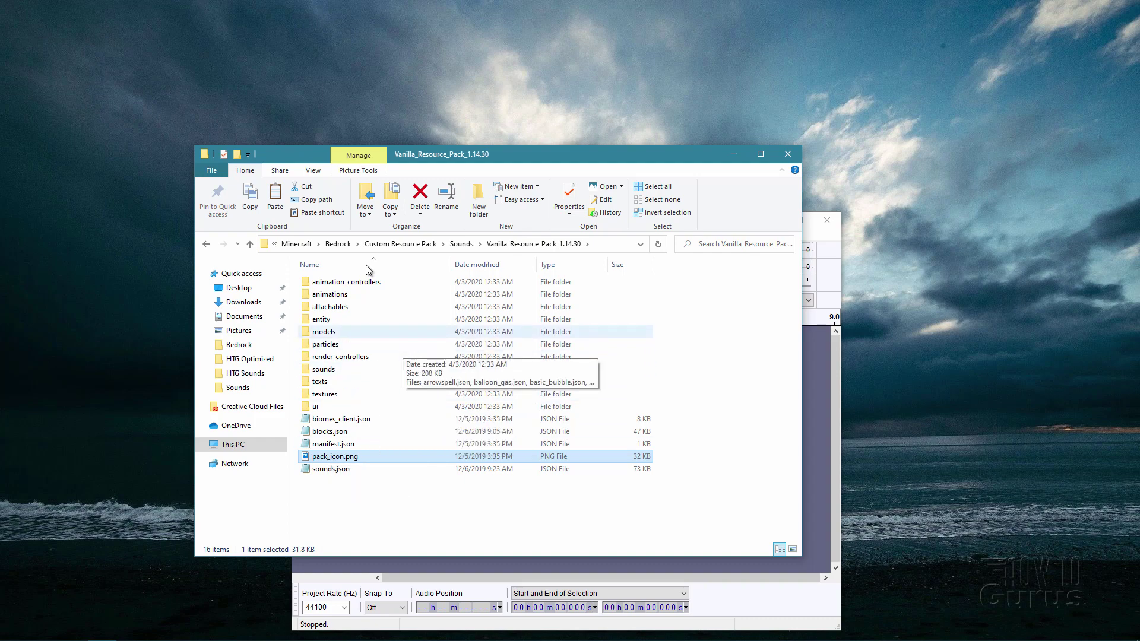
left_click(313, 171)
left_click(380, 189)
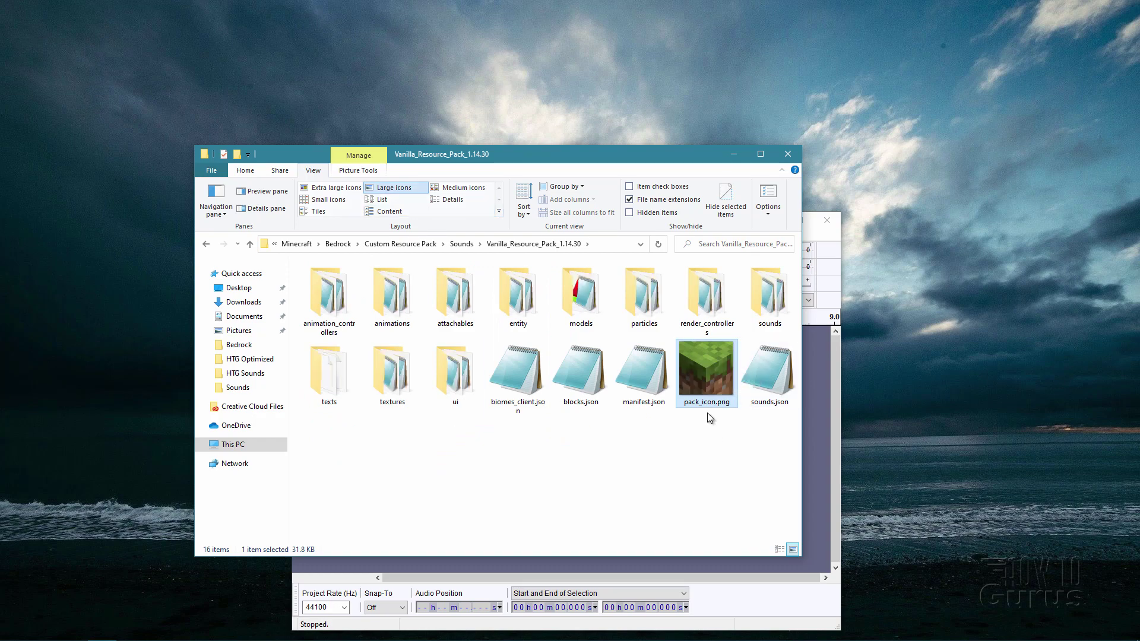
Step: Return to the Sounds folder, briefly select metal_clang.wav, then bring Audacity forward
left_click(461, 244)
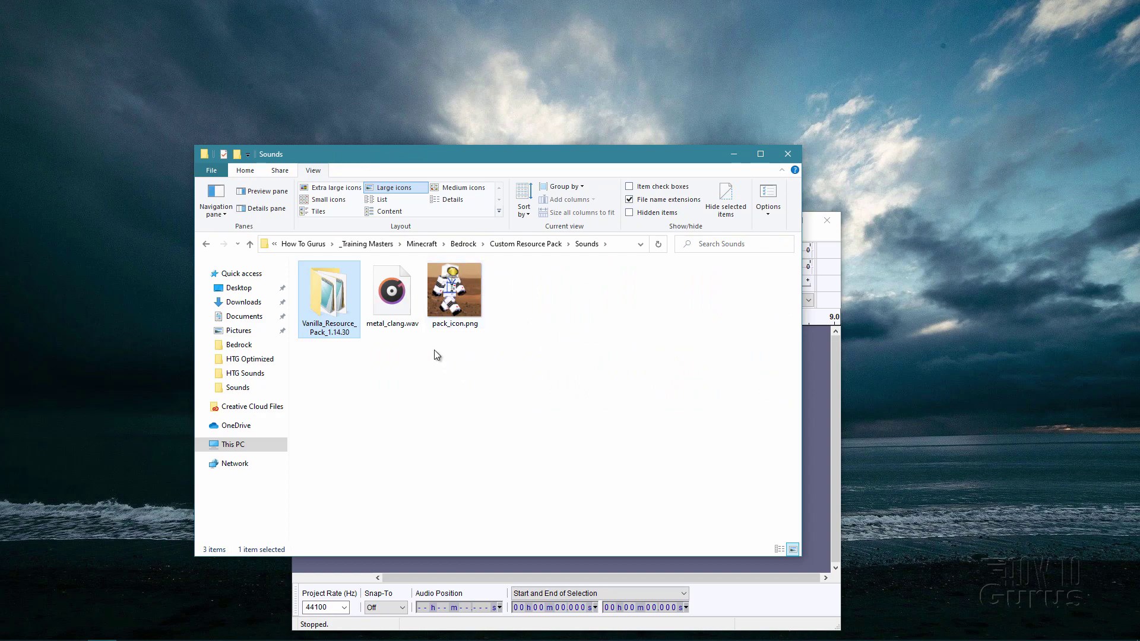
left_click(391, 322)
left_click(390, 340)
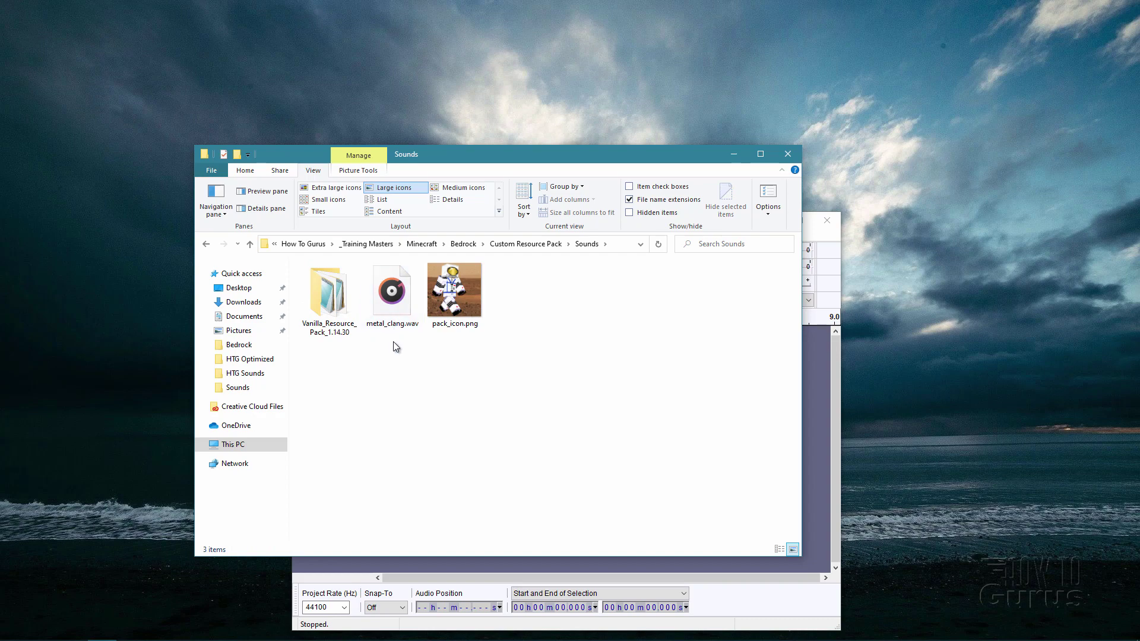
left_click(819, 233)
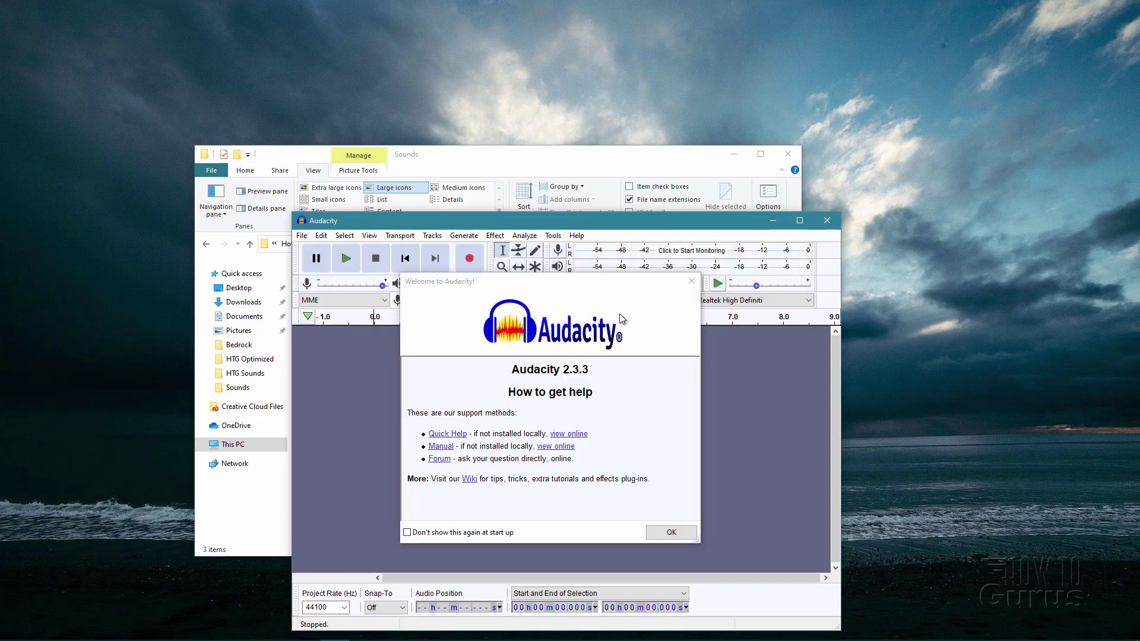
left_click(569, 355)
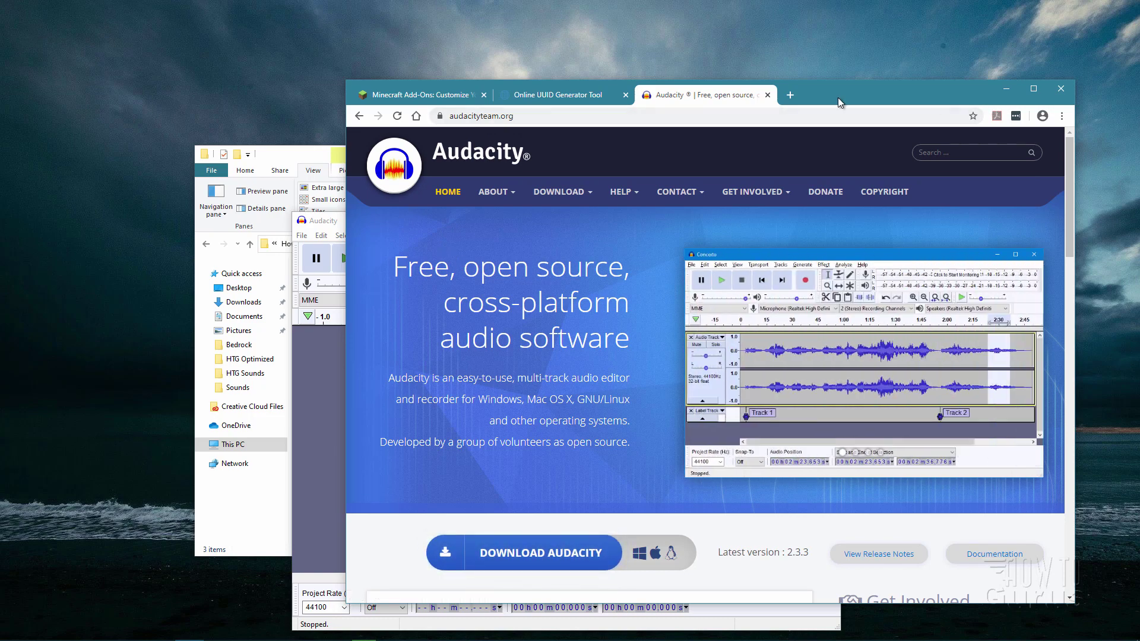
left_click(1006, 89)
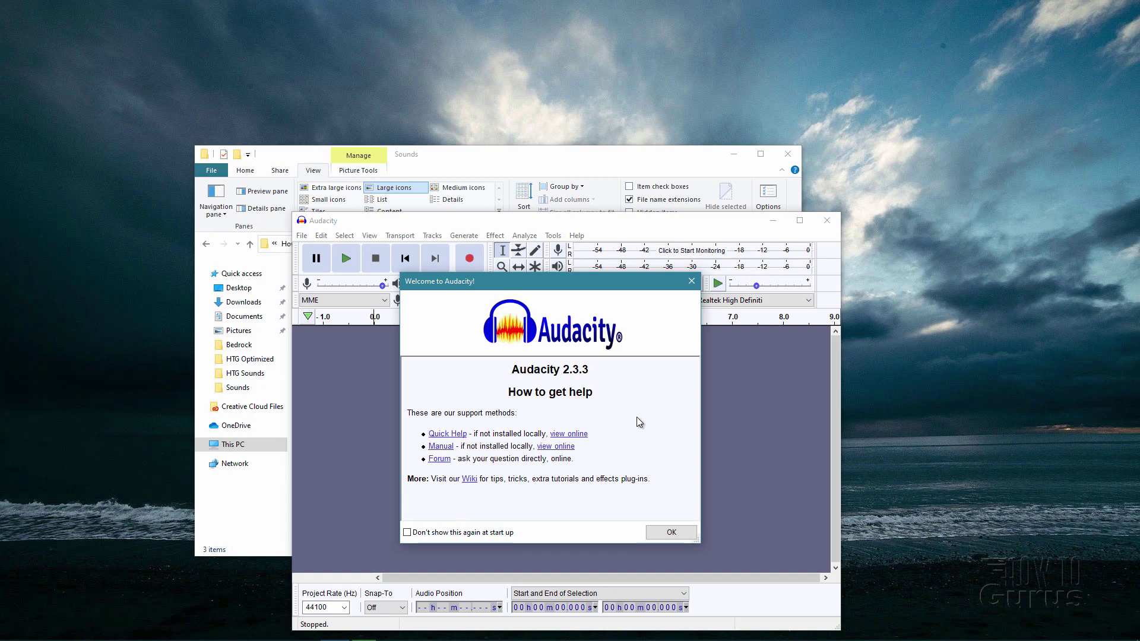
Step: Dismiss the Welcome dialog and open metal_clang.wav from the Sounds folder as a track
key("Return")
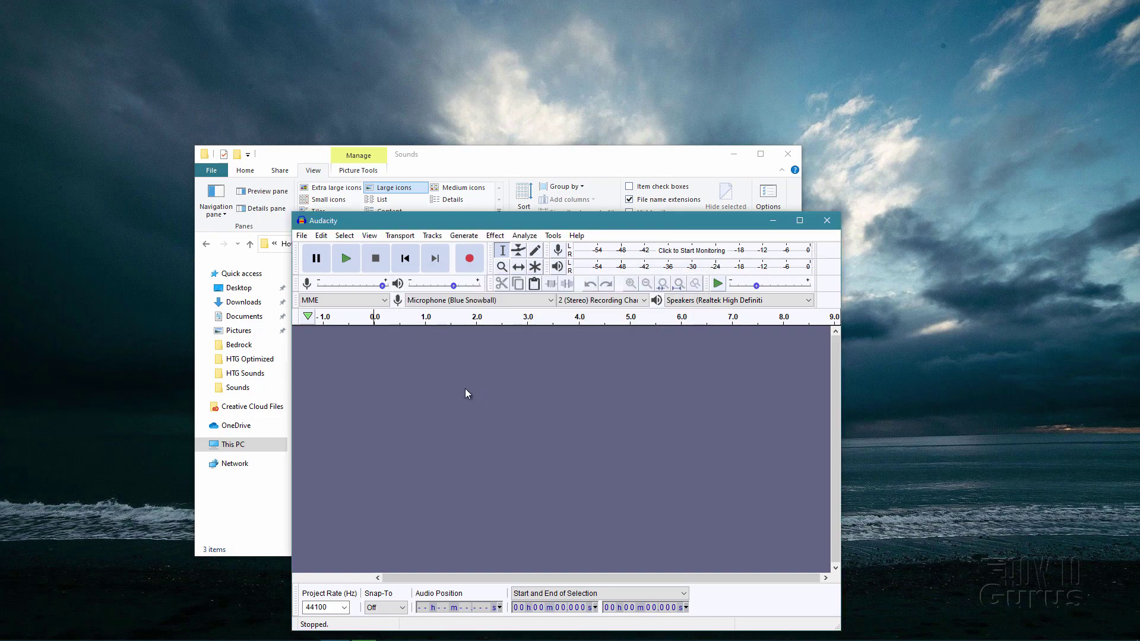
left_click(301, 236)
left_click(310, 259)
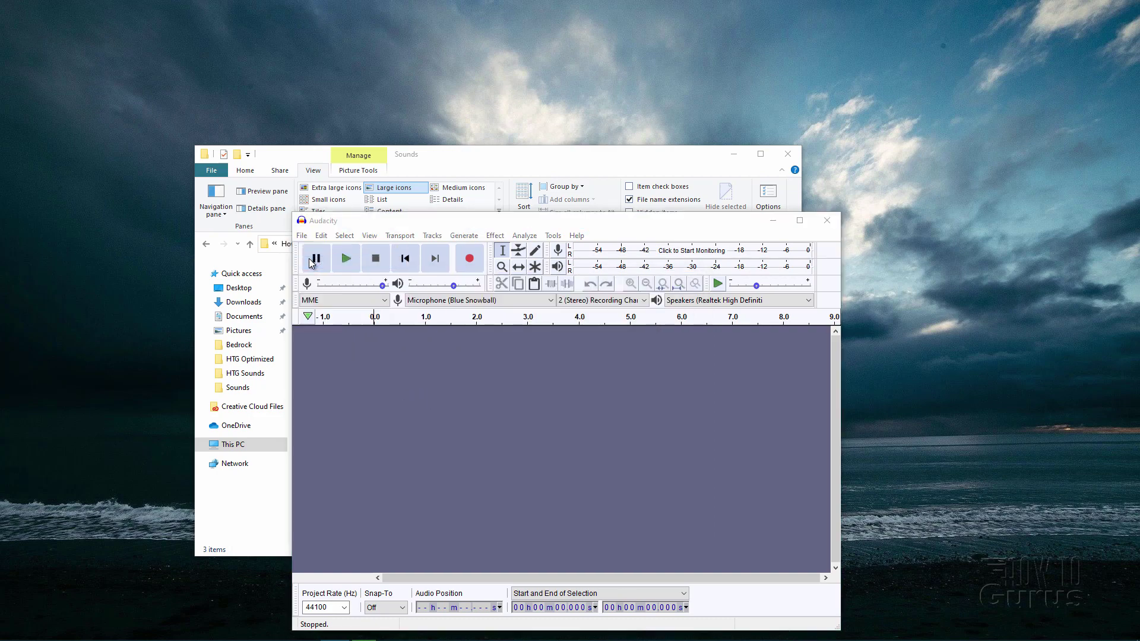
left_click(453, 323)
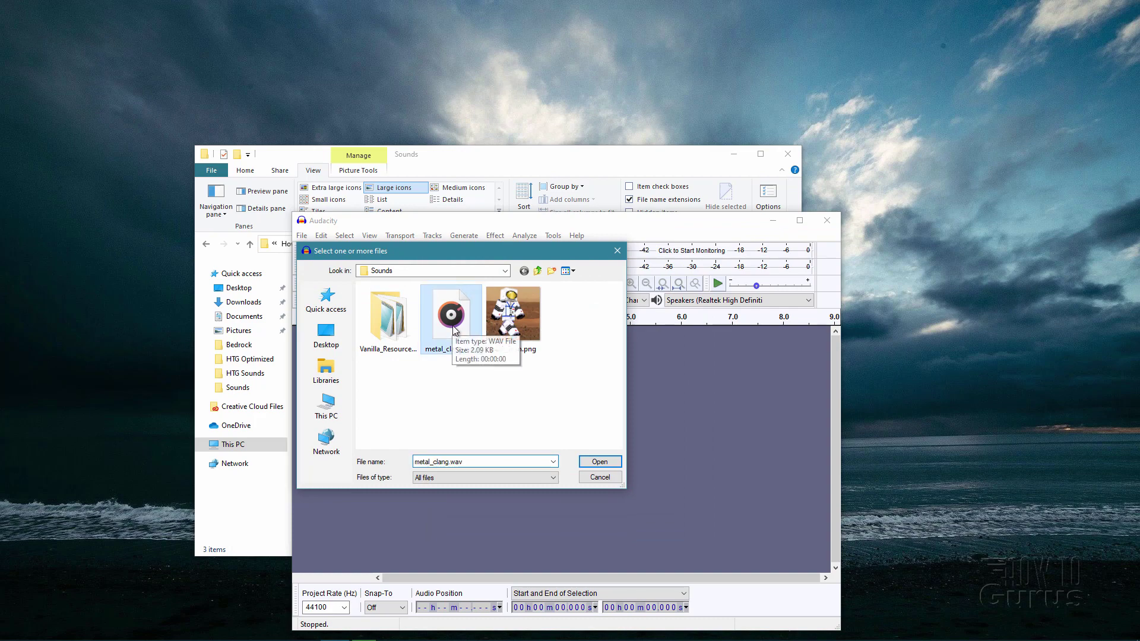
left_click(505, 271)
left_click(505, 270)
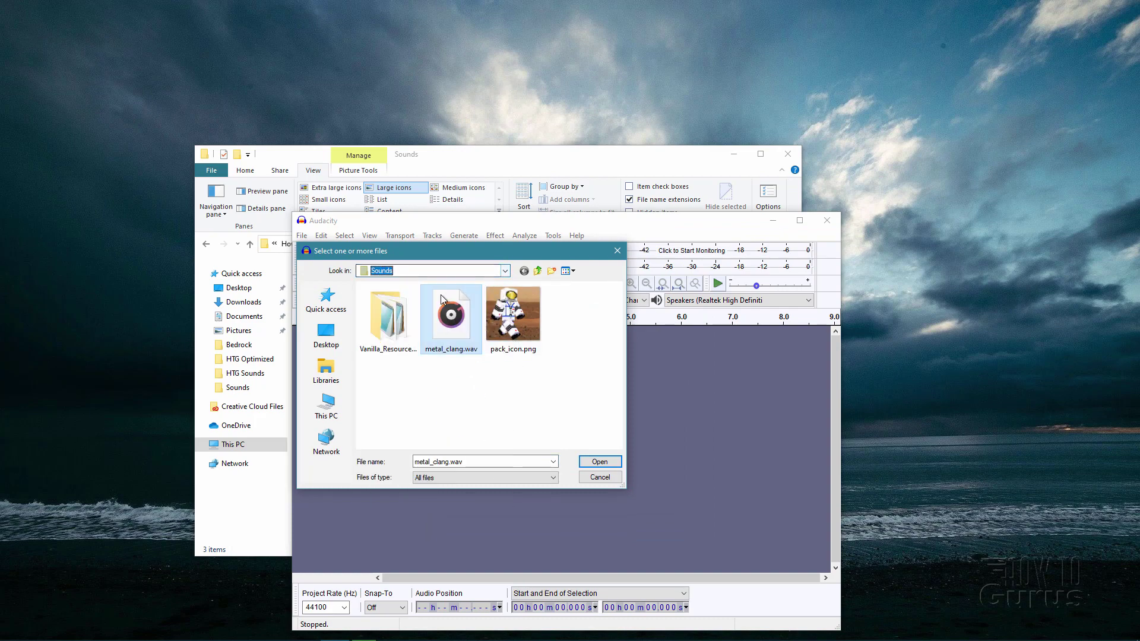
left_click(599, 462)
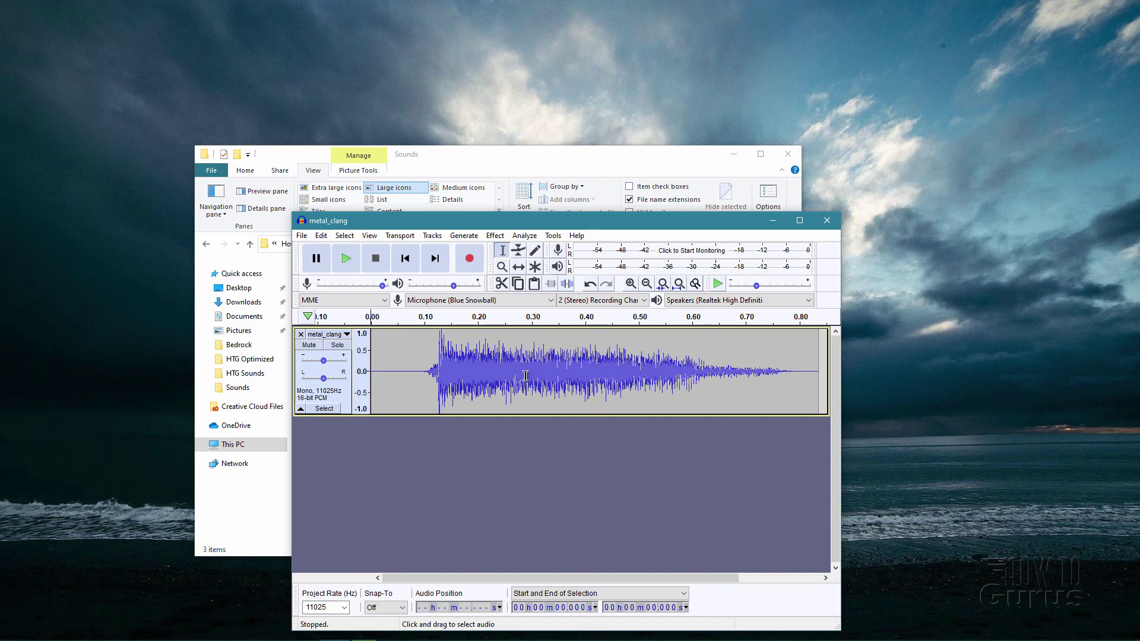
left_click(303, 236)
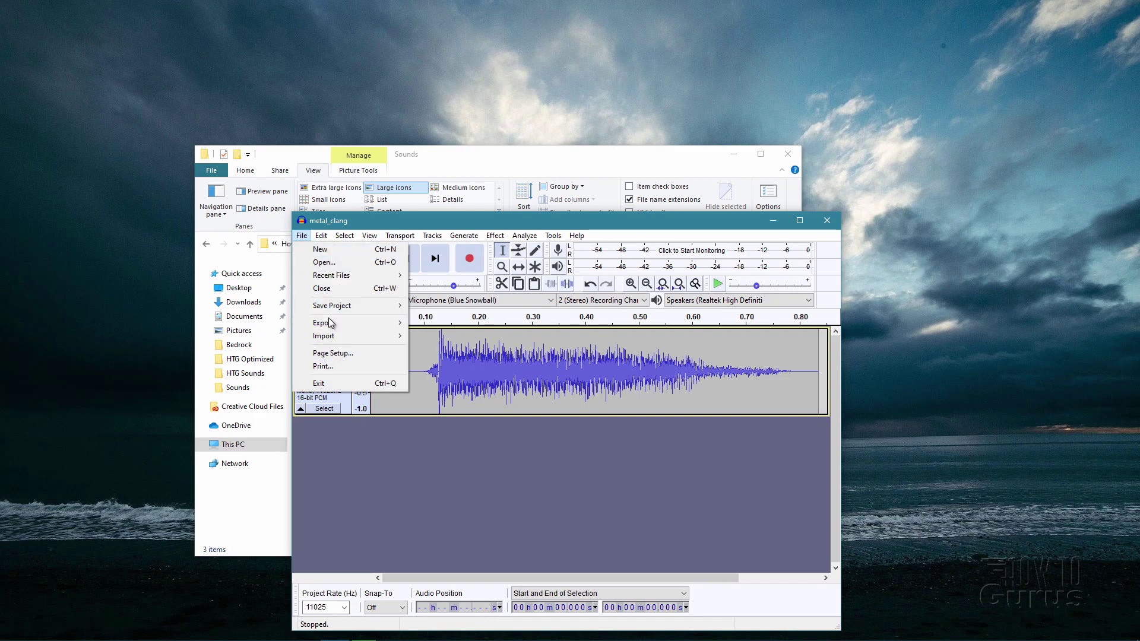
Step: Export the clip as metal_clang.ogg into Sounds, accept the metadata, and confirm it appears
mouse_move(332, 324)
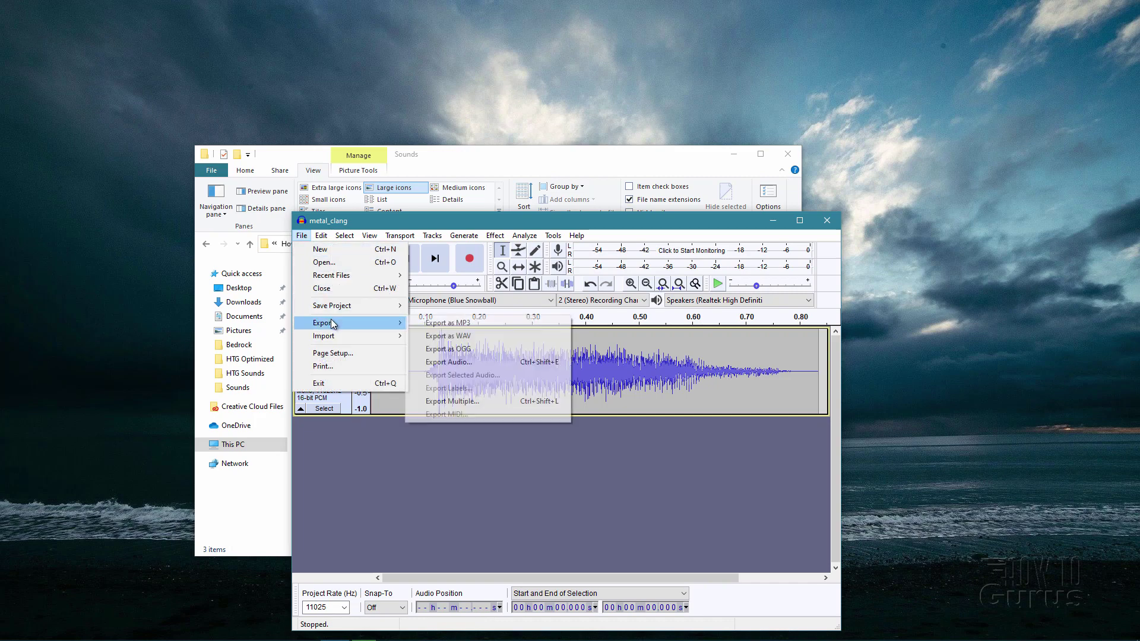
left_click(463, 351)
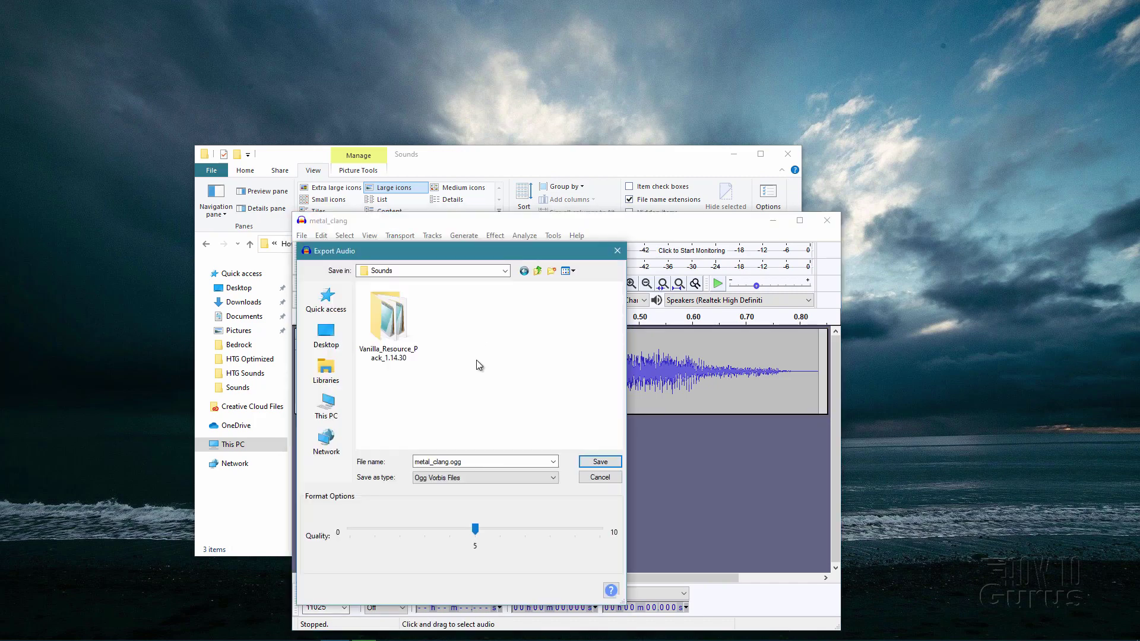
left_click(504, 271)
left_click(471, 277)
left_click(600, 465)
left_click(615, 527)
left_click_drag(478, 223, 774, 212)
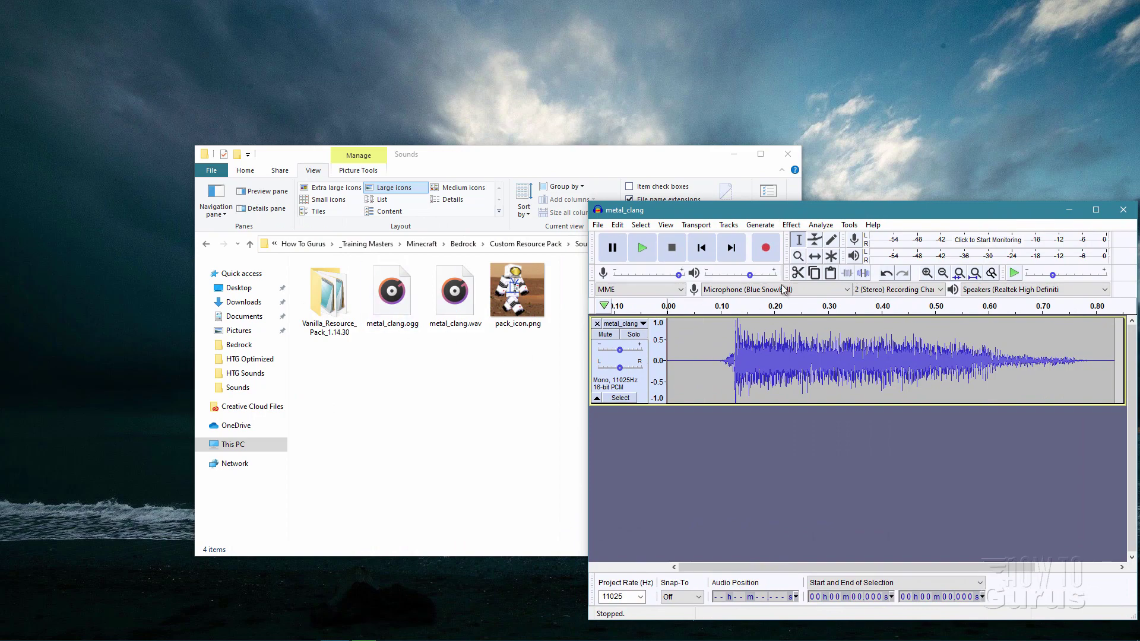
left_click_drag(778, 211, 488, 193)
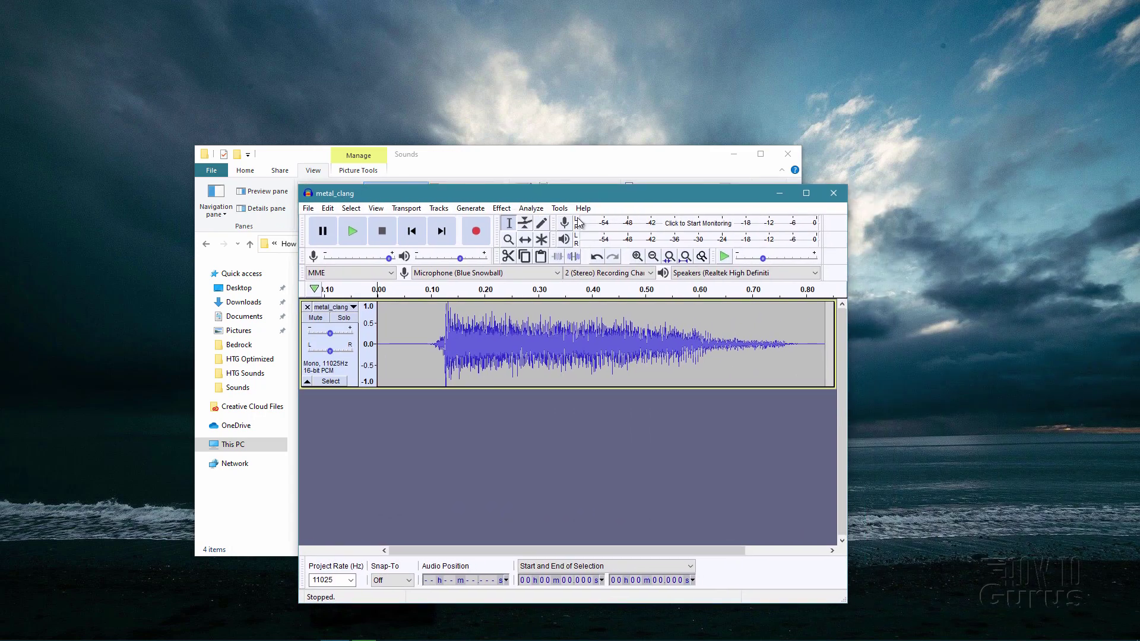
Step: Close Audacity without saving, check metal_clang.ogg in Sounds, and switch to Chrome's Add-Ons page
left_click(834, 193)
left_click(580, 395)
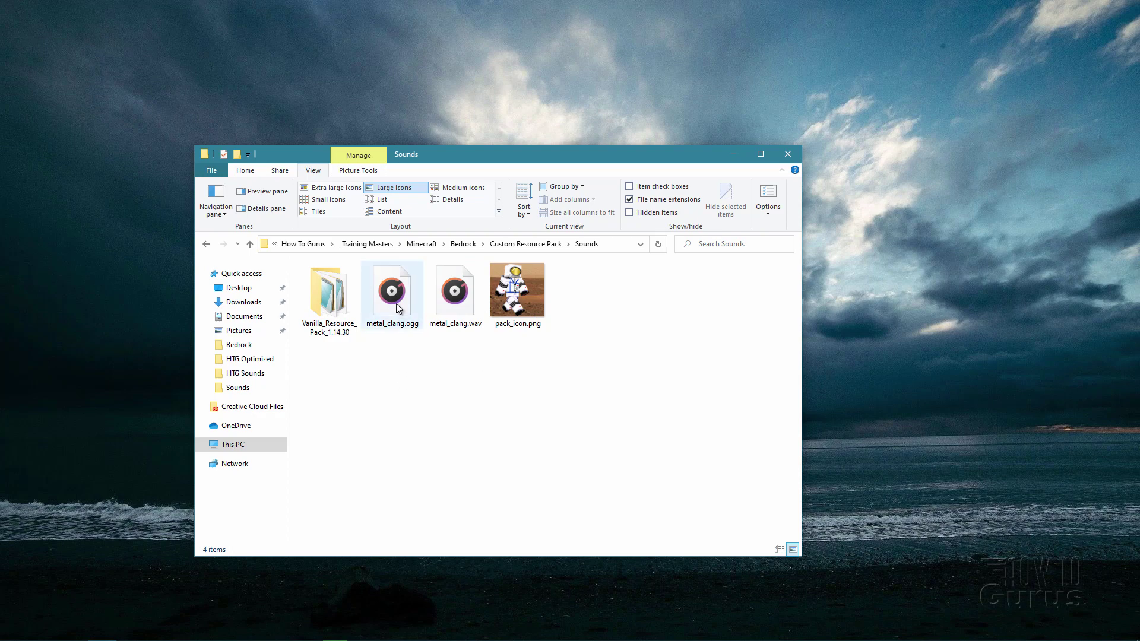
mouse_move(395, 306)
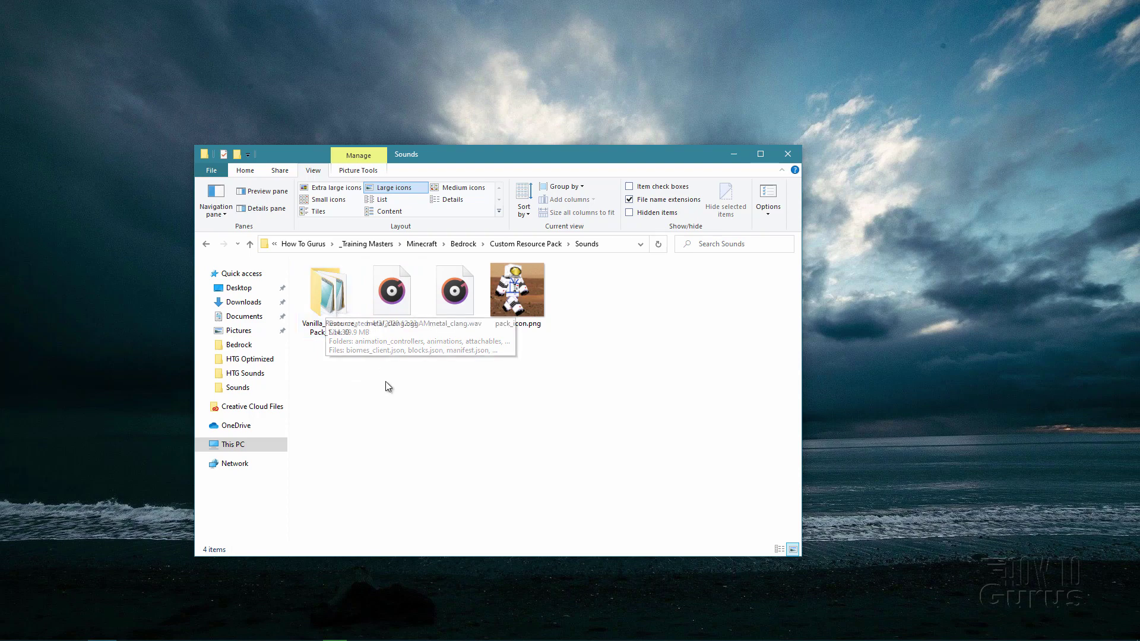
key("alt+Tab")
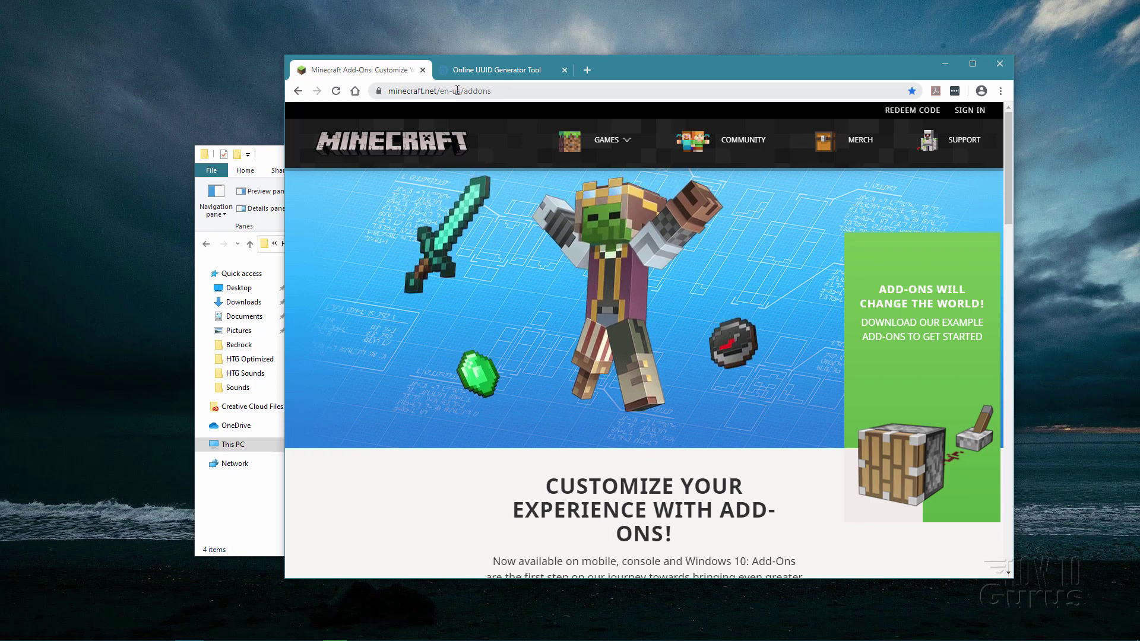
Step: Check the Add-Ons page address and scroll to find the resource packs download link
left_click(497, 92)
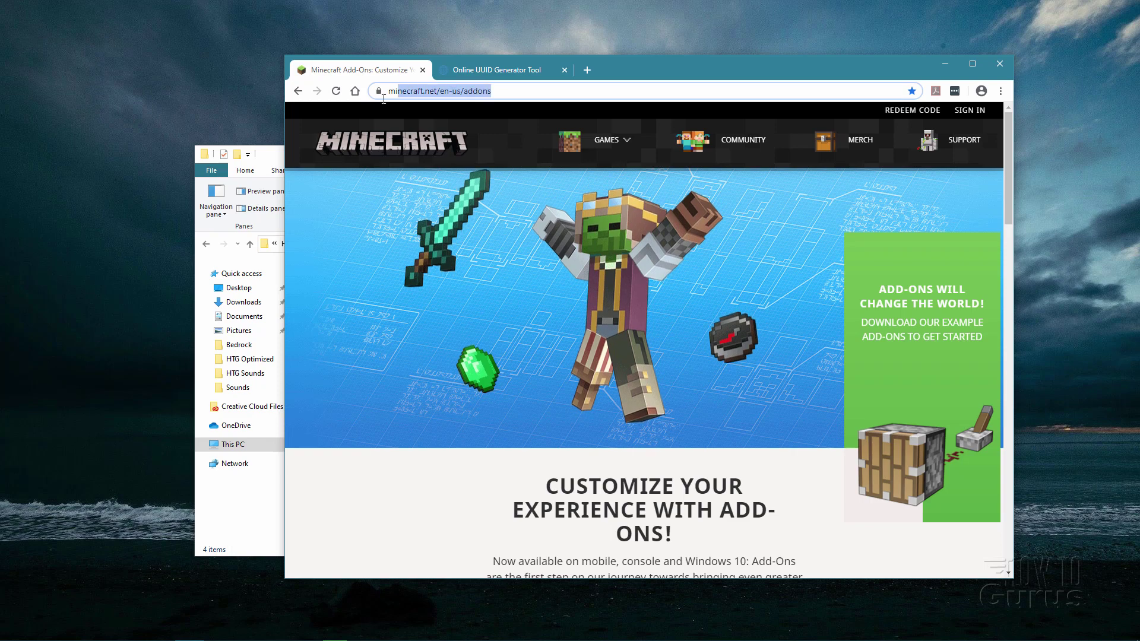
left_click(502, 92)
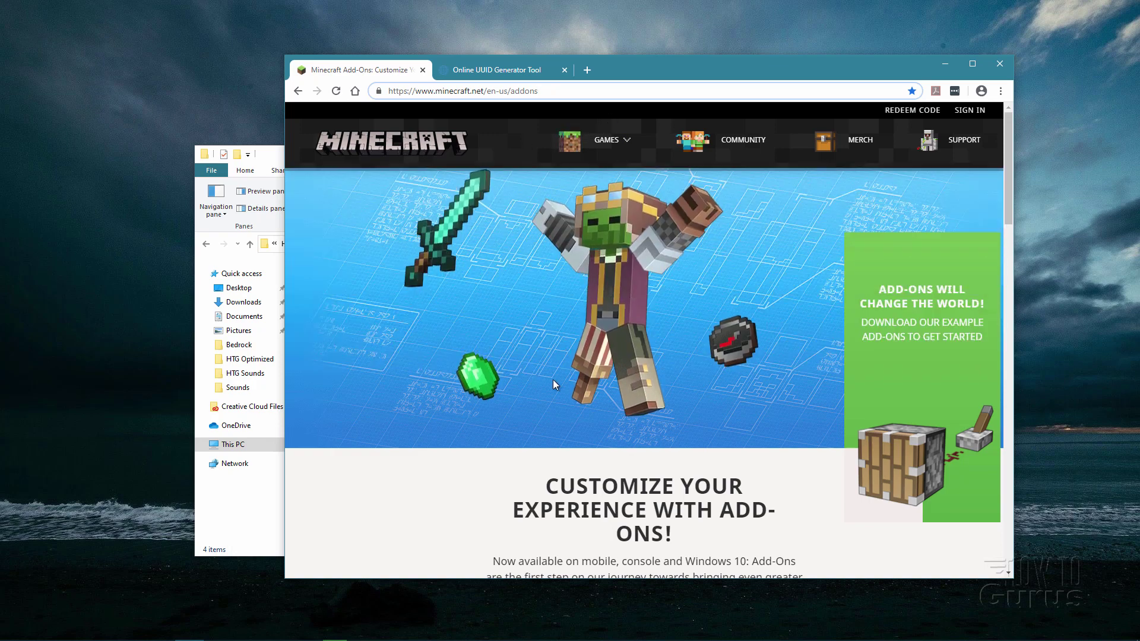
scroll(538, 350, "down", 3)
scroll(525, 321, "down", 9)
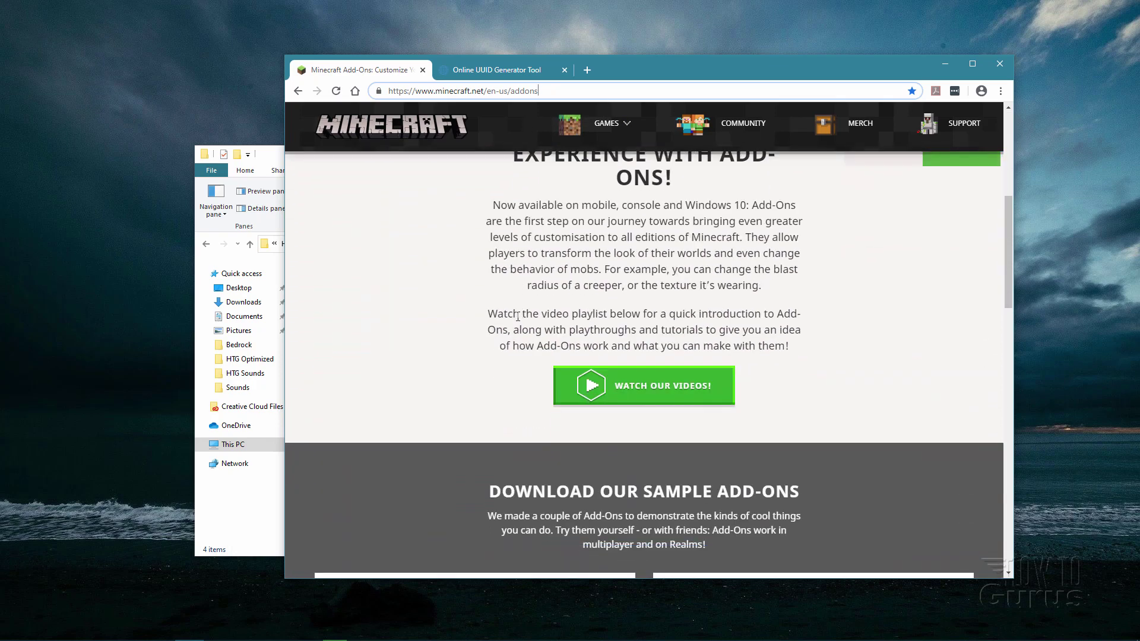
scroll(502, 292, "down", 7)
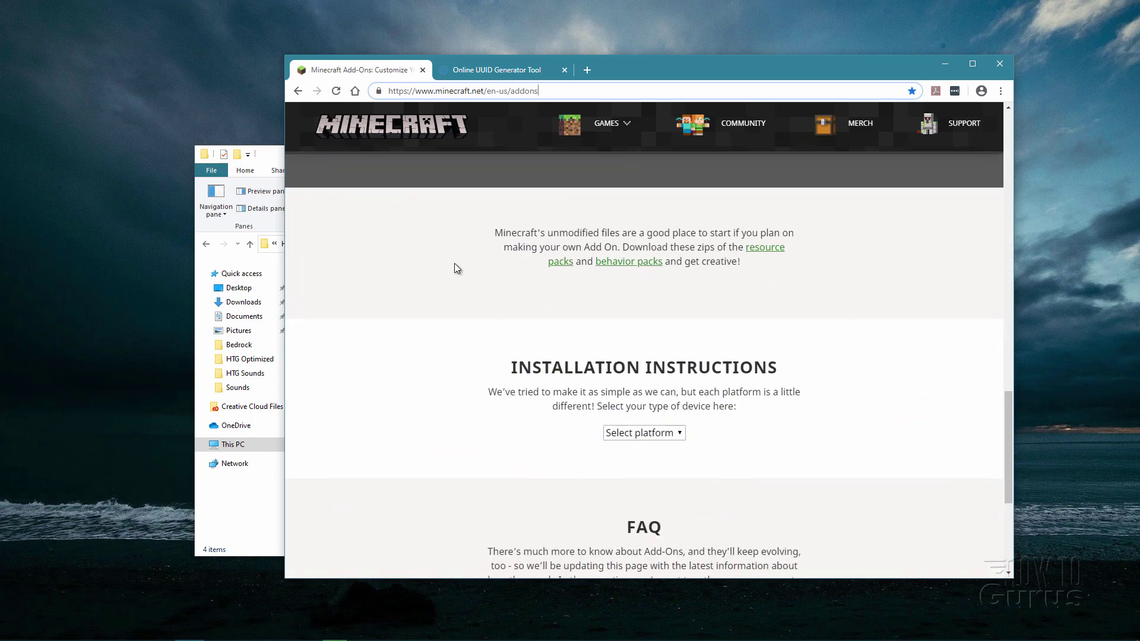
scroll(454, 269, "up", 6)
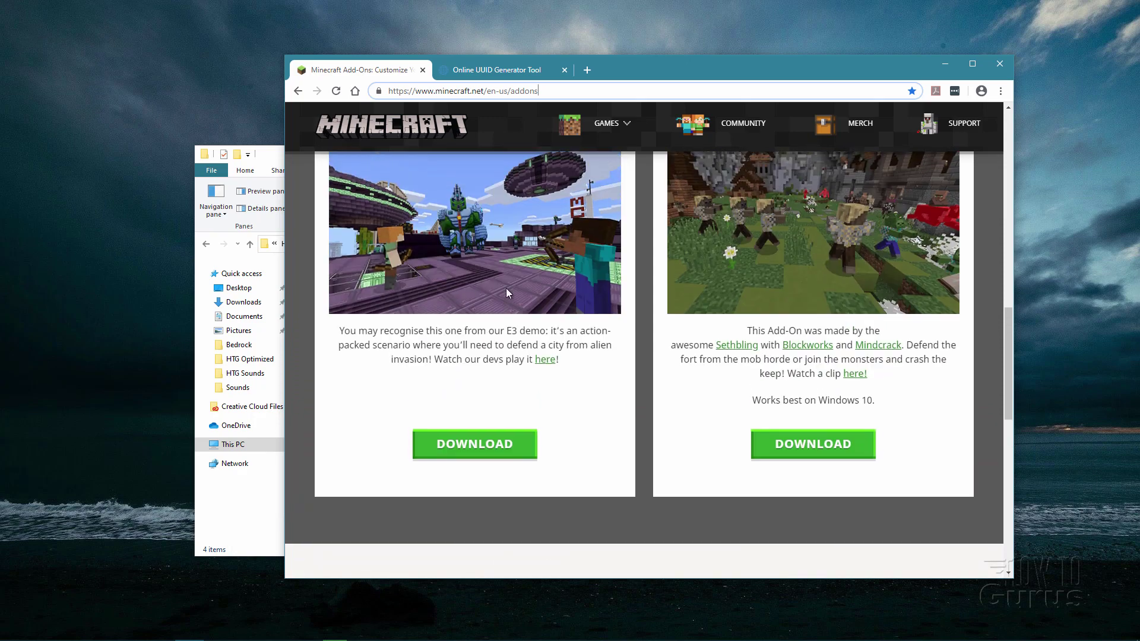
scroll(638, 368, "down", 4)
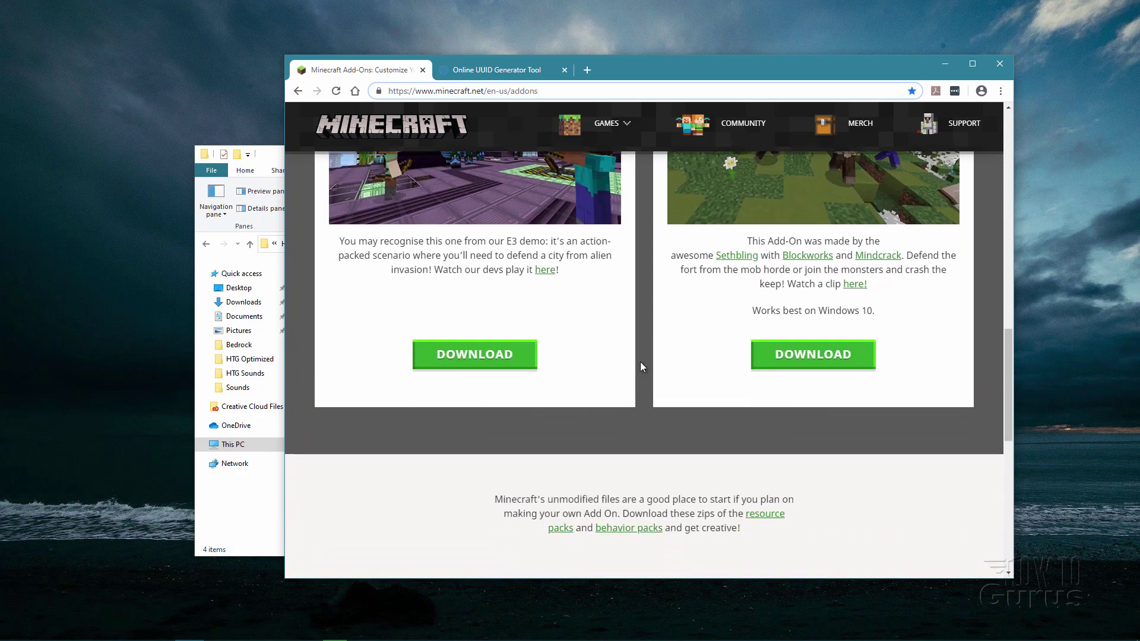
scroll(471, 329, "down", 1)
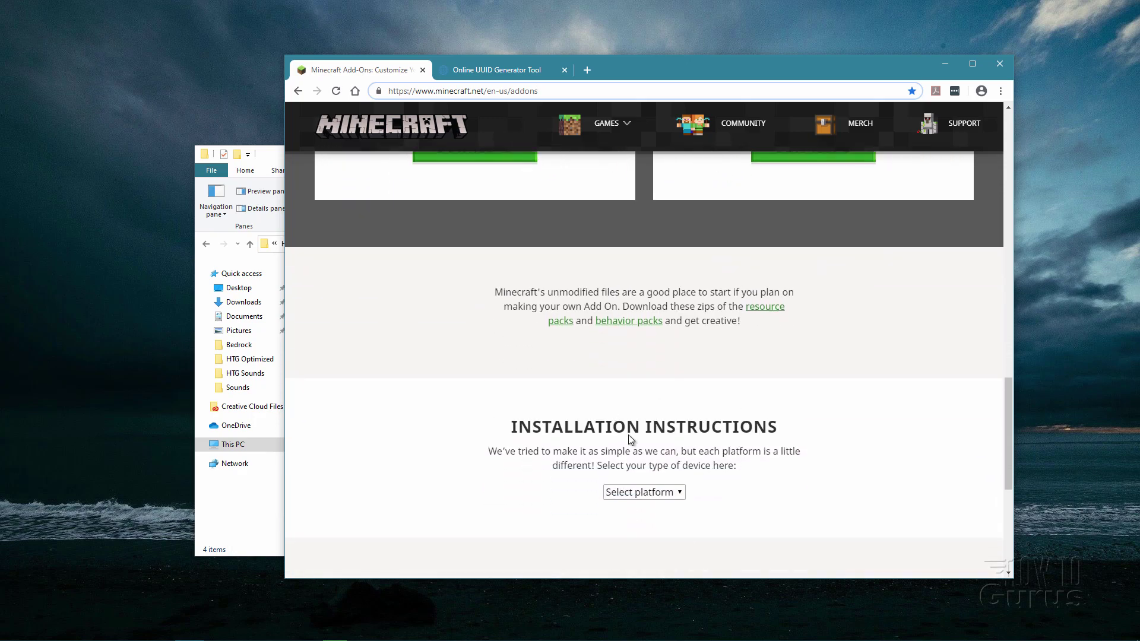
scroll(683, 392, "up", 2)
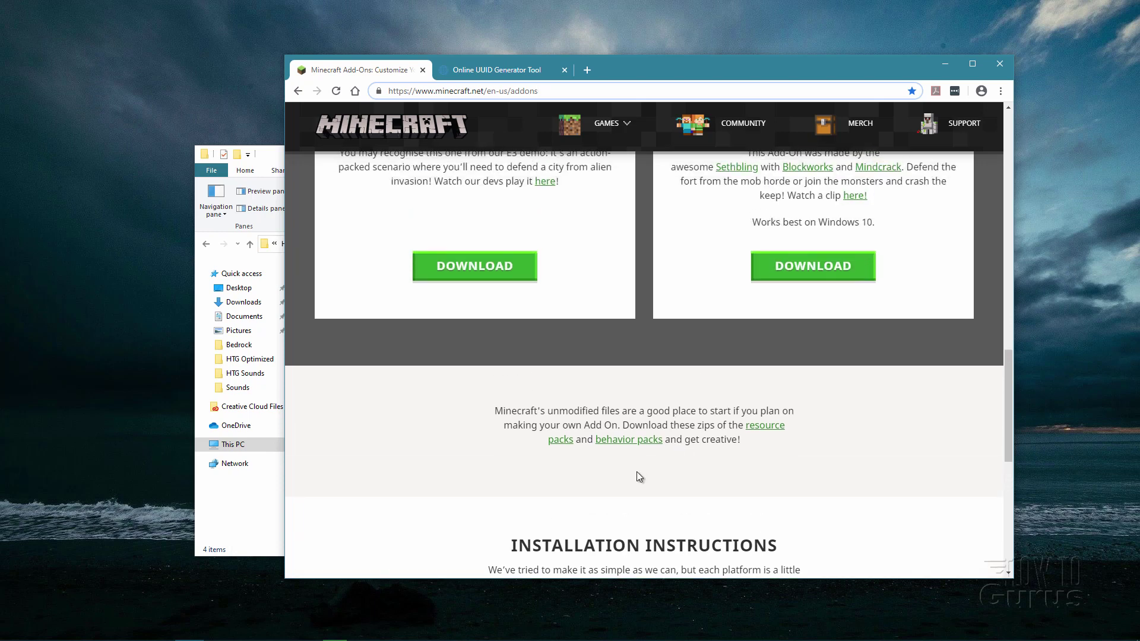
Step: Save Vanilla_Resource_Pack_1.14.30.zip into the Custom Resource Pack's Sounds folder
left_click(766, 433)
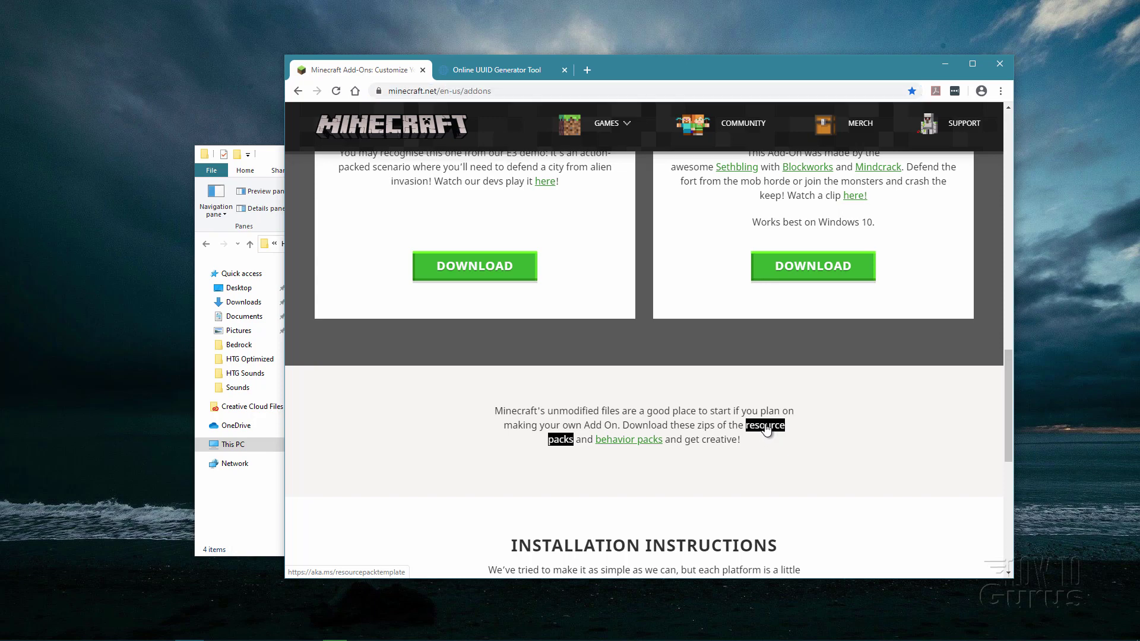
left_click_drag(636, 67, 680, 151)
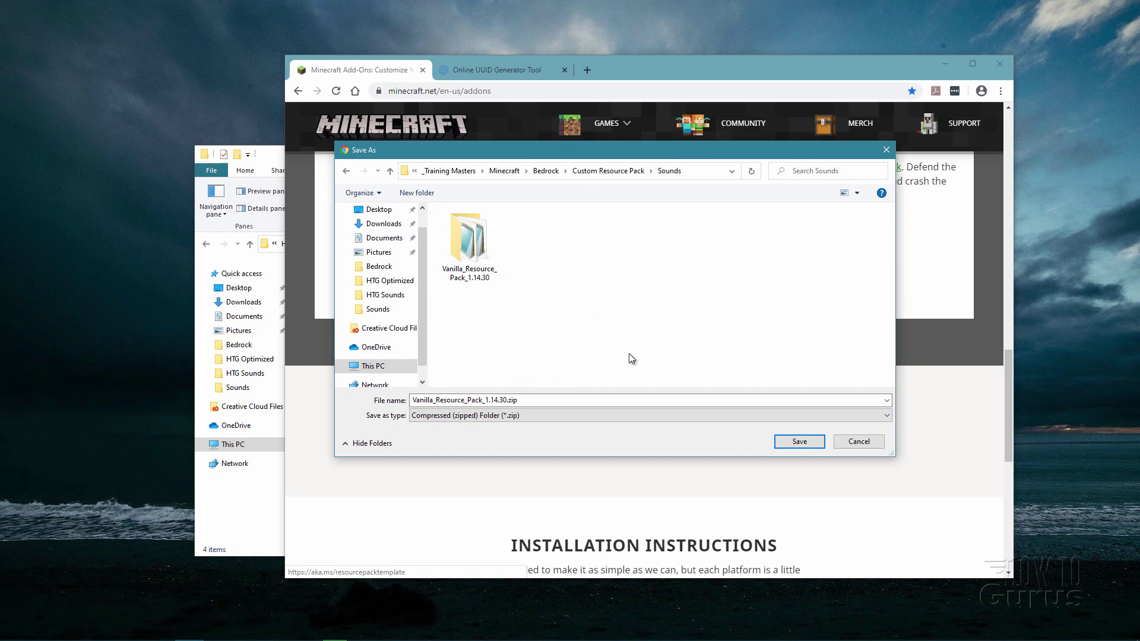
left_click(798, 444)
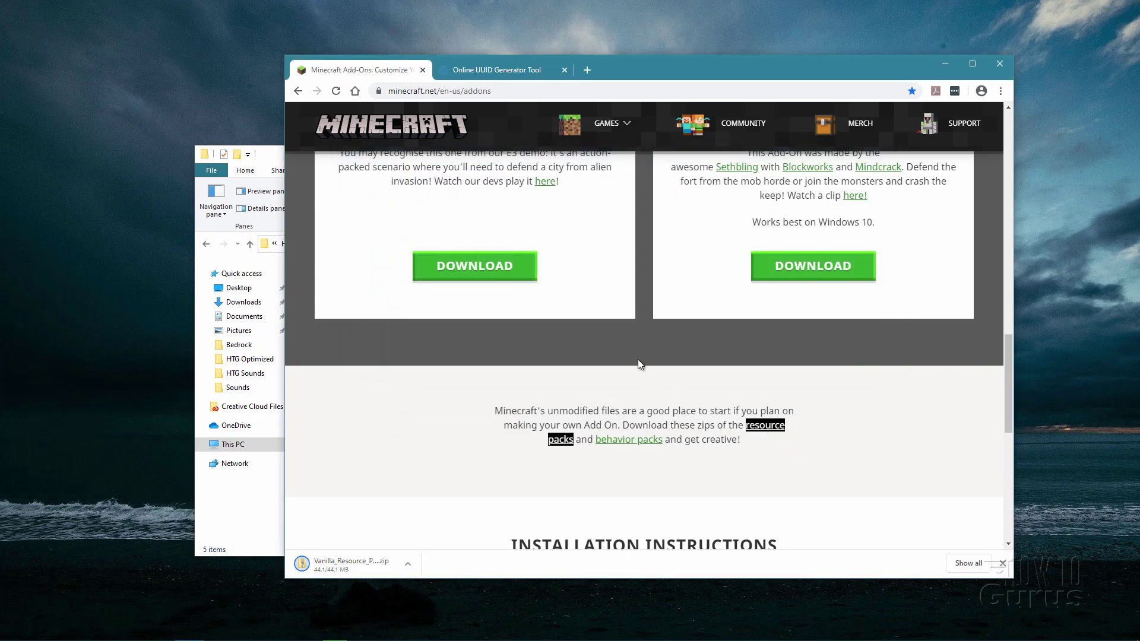
left_click(496, 69)
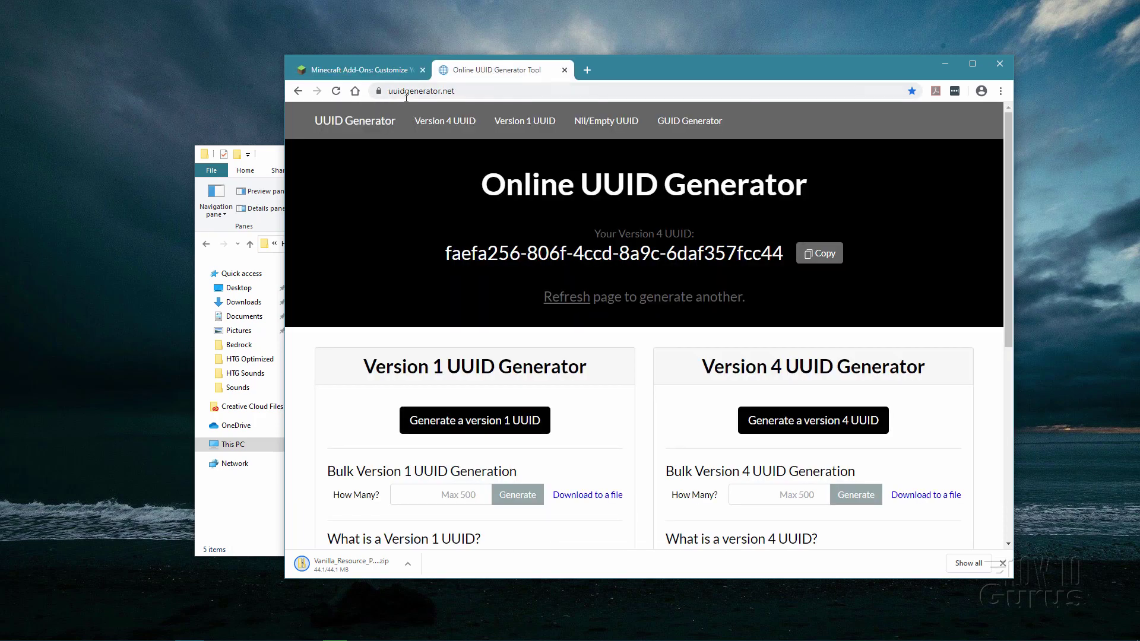
Step: Check the uuidgenerator.net address, then return to the Sounds folder holding the 44.0 MB zip
left_click(474, 94)
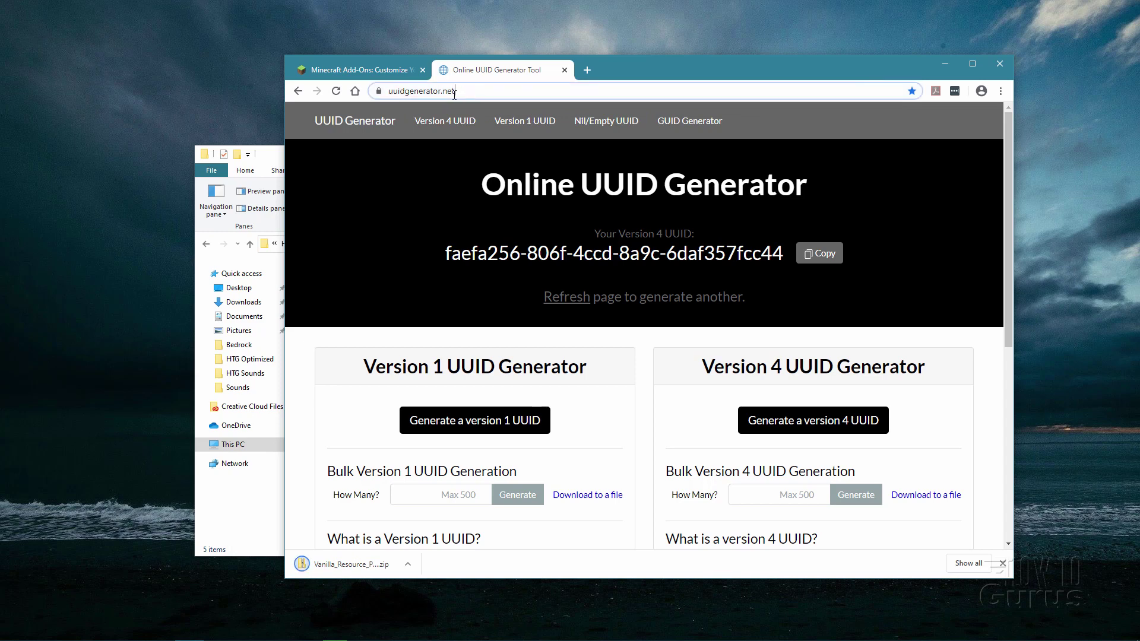
key("End")
left_click(279, 153)
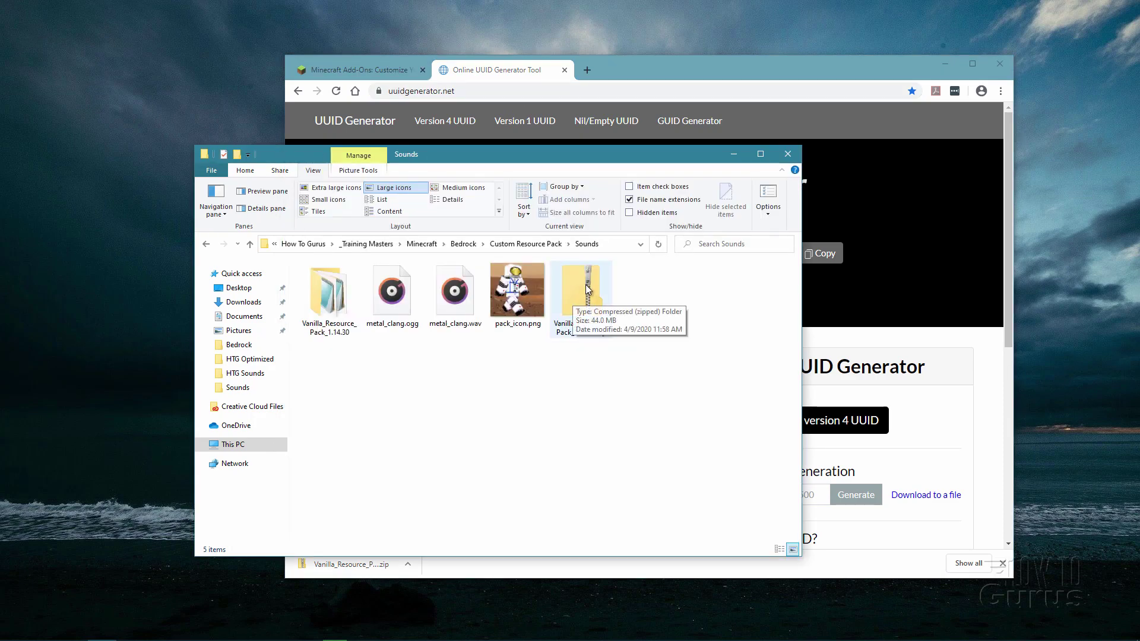
Step: Look inside Vanilla_Resource_Pack_1.14.30, then go back up to the Sounds folder
left_click(328, 304)
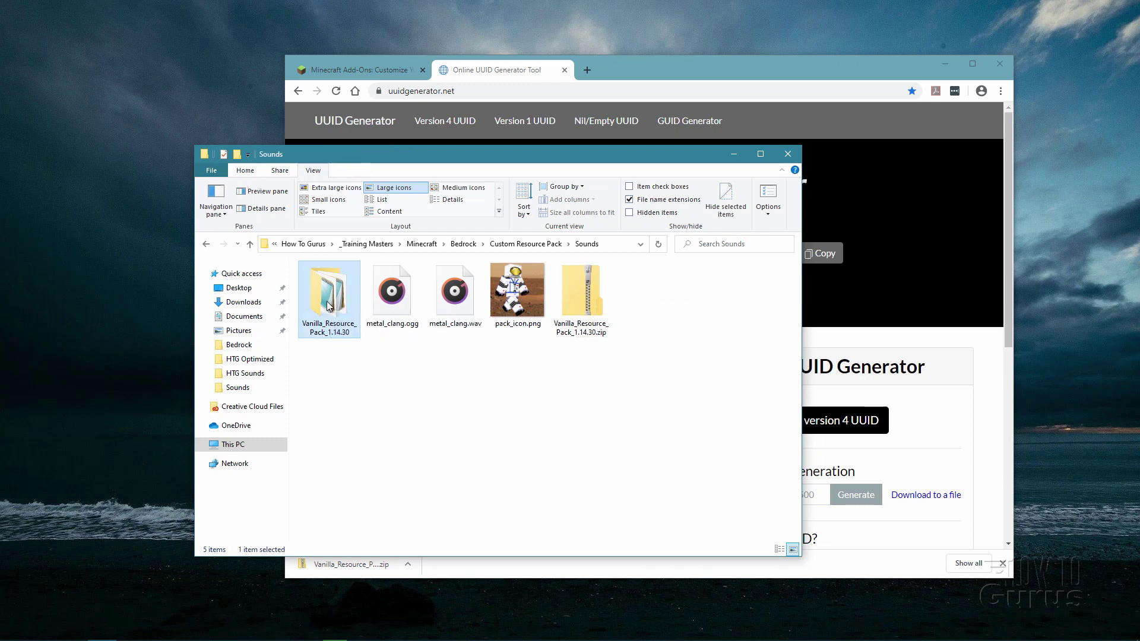
double_click(334, 297)
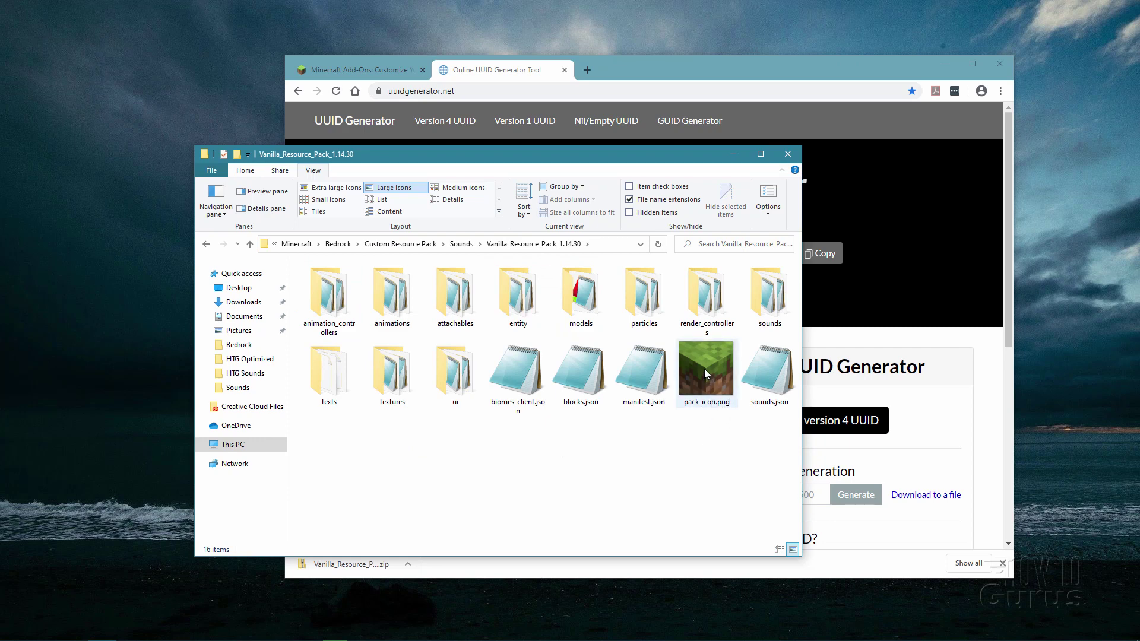
mouse_move(708, 387)
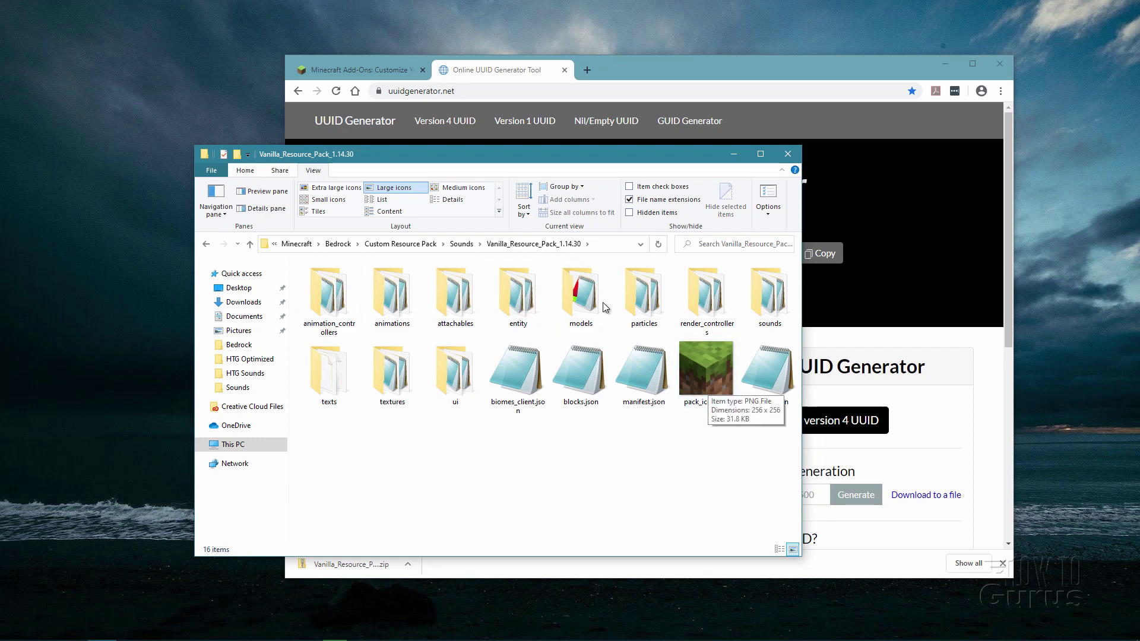
left_click(468, 244)
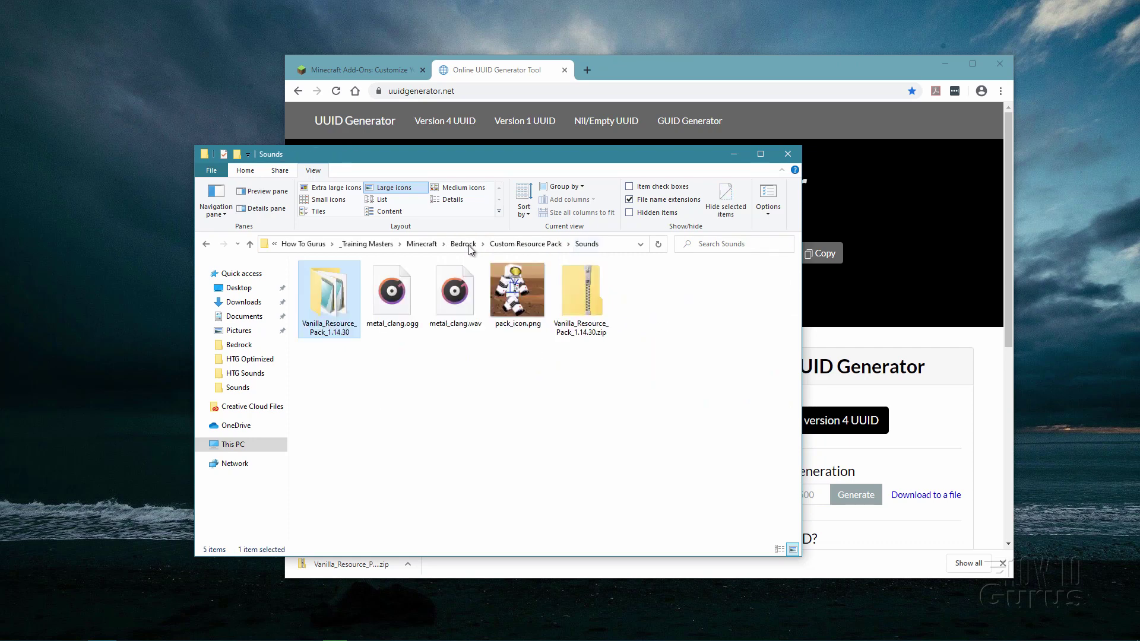
Step: Move the custom pack_icon.png into the vanilla pack folder, replacing its icon, and open that folder
left_click(519, 301)
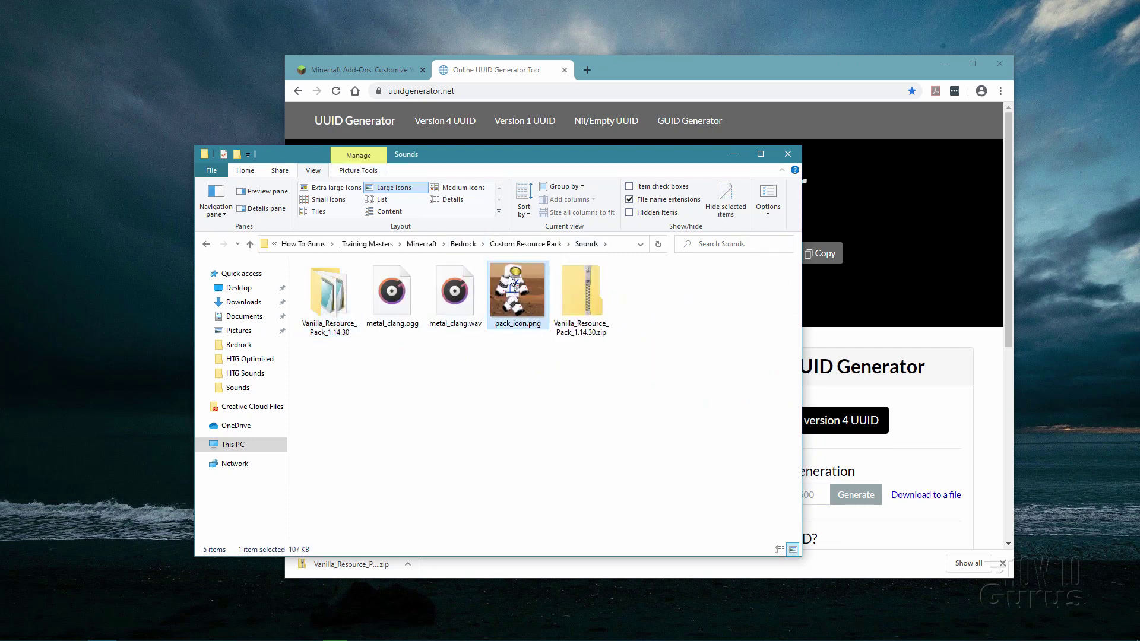
mouse_move(520, 289)
left_click_drag(521, 291, 327, 303)
left_click(223, 231)
left_click(331, 297)
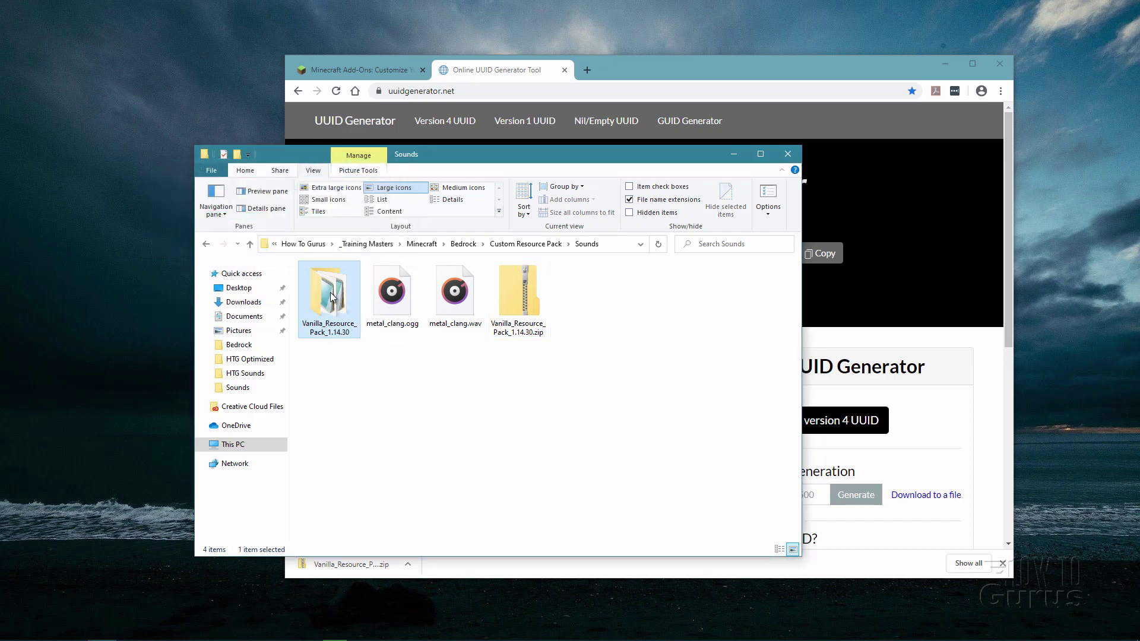
double_click(331, 297)
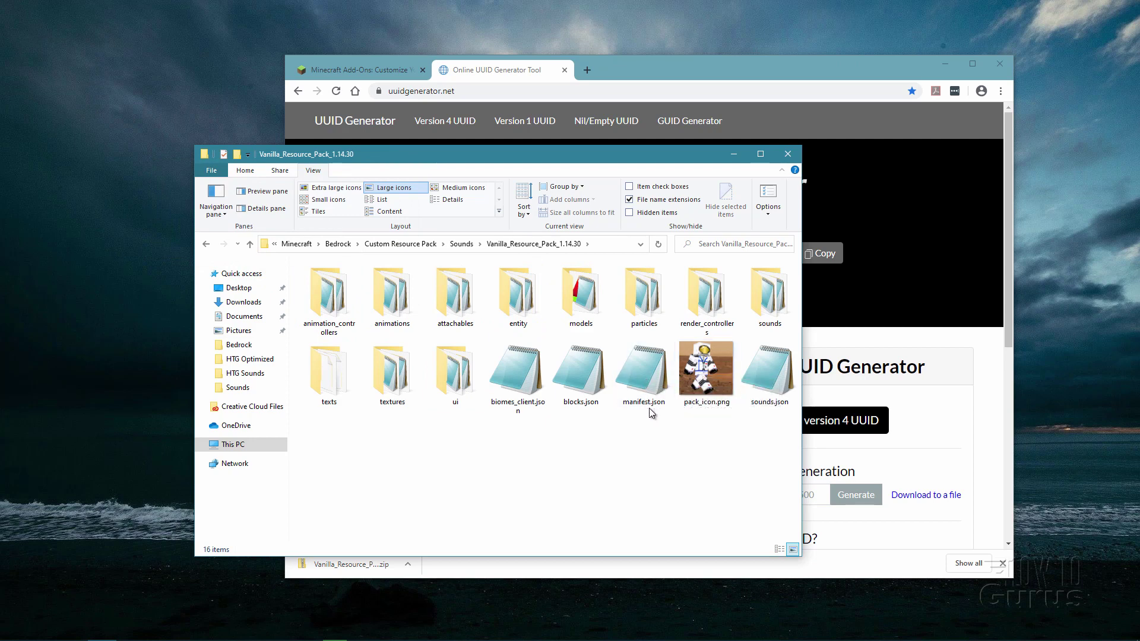
Step: Preview manifest.json in its default app and close it without changes
double_click(641, 375)
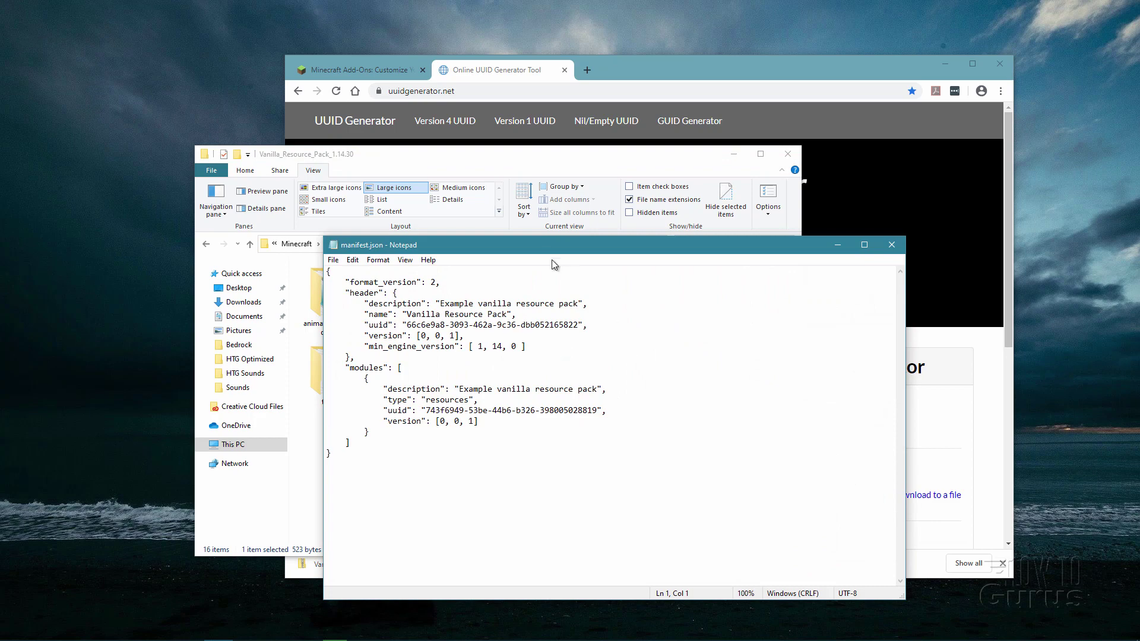
left_click_drag(540, 251, 568, 259)
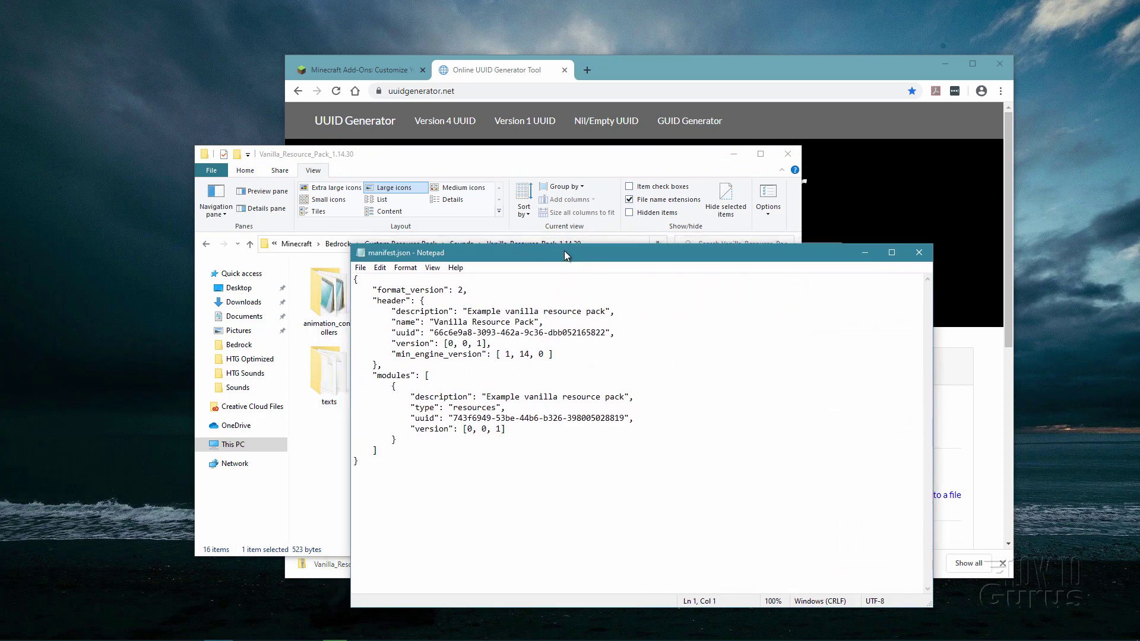
left_click(919, 255)
double_click(636, 367)
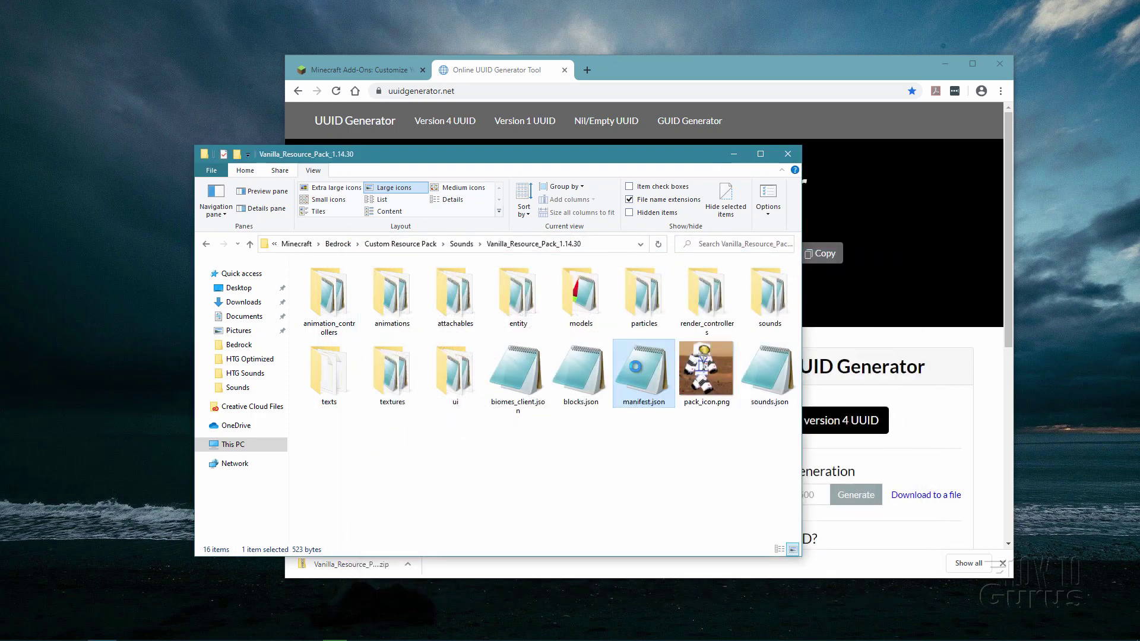
Step: Open manifest.json with Notepad from the Open with app list
right_click(637, 370)
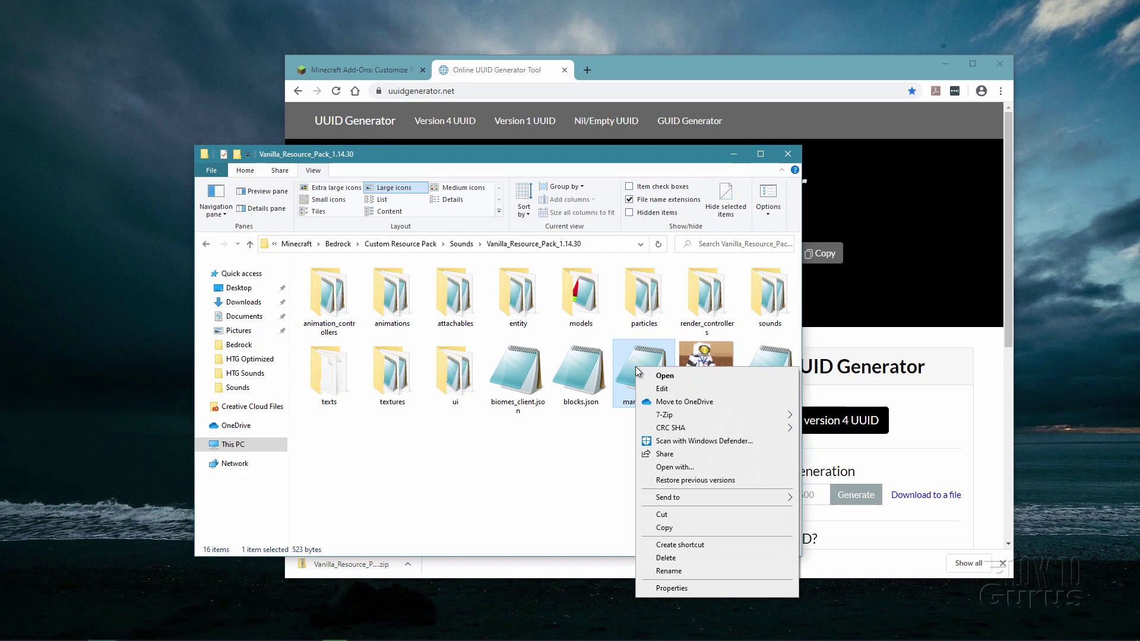
left_click(668, 468)
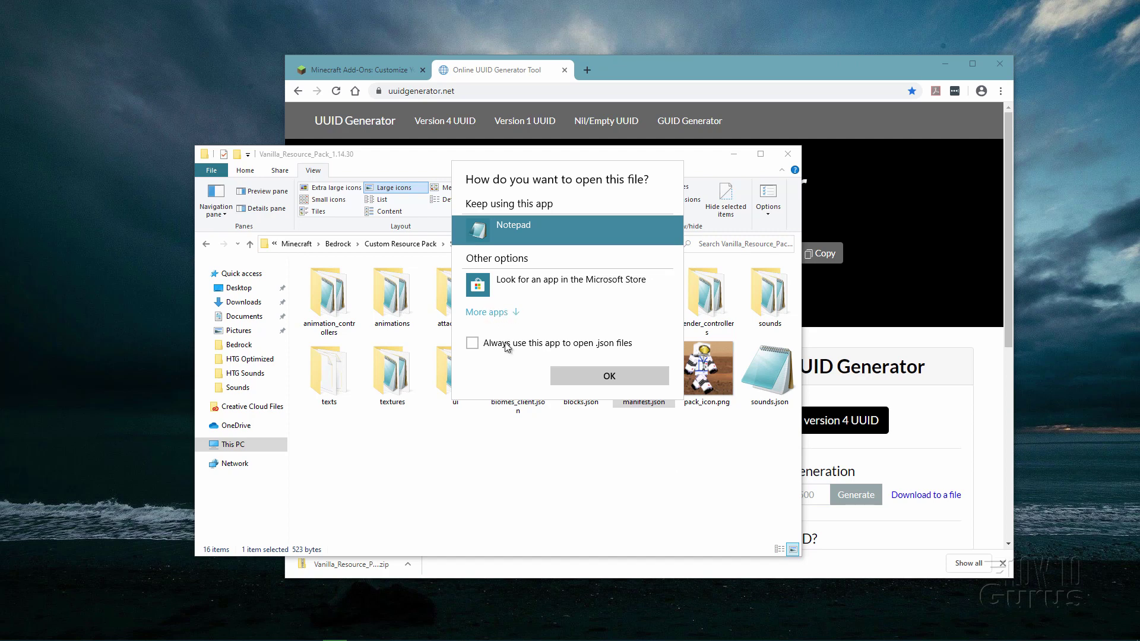
left_click(498, 313)
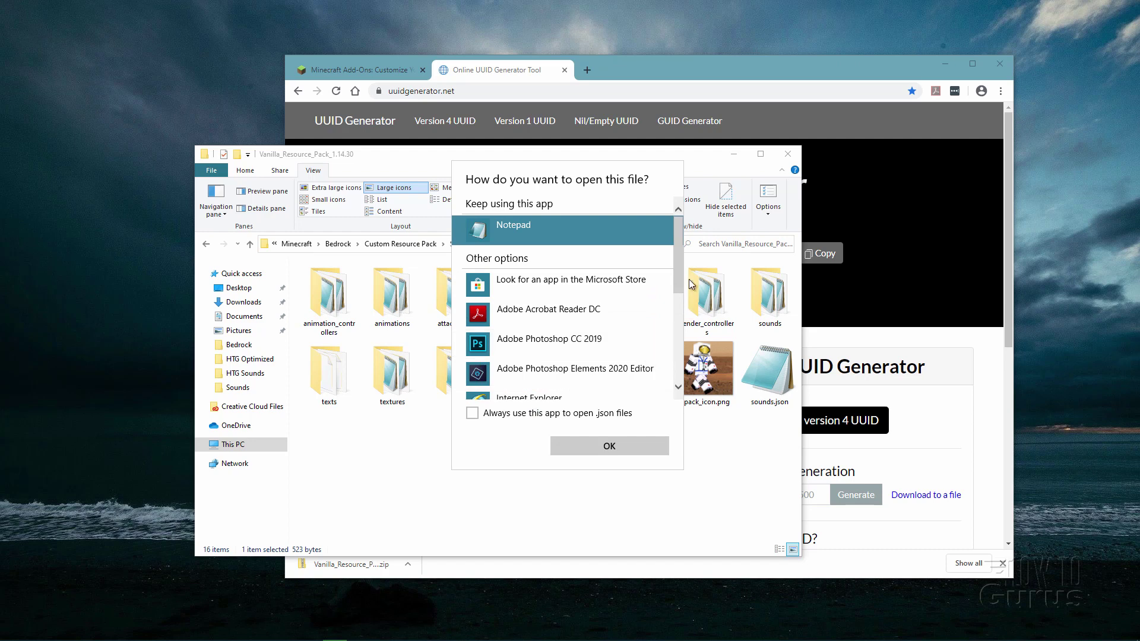
left_click_drag(677, 264, 536, 368)
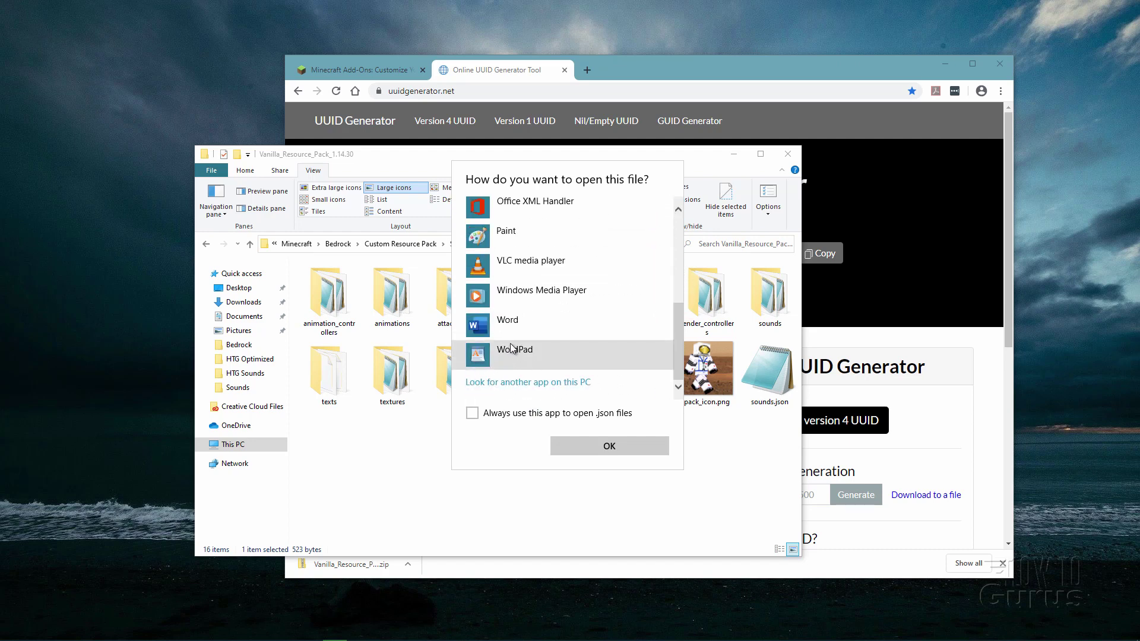
scroll(677, 356, "up", 5)
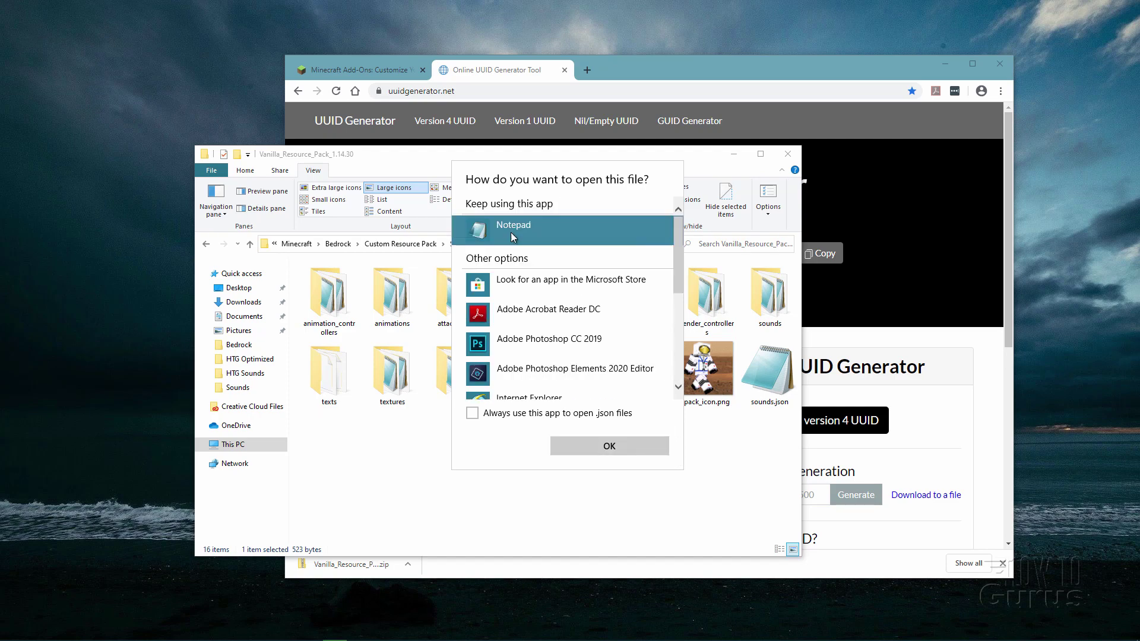
left_click(606, 447)
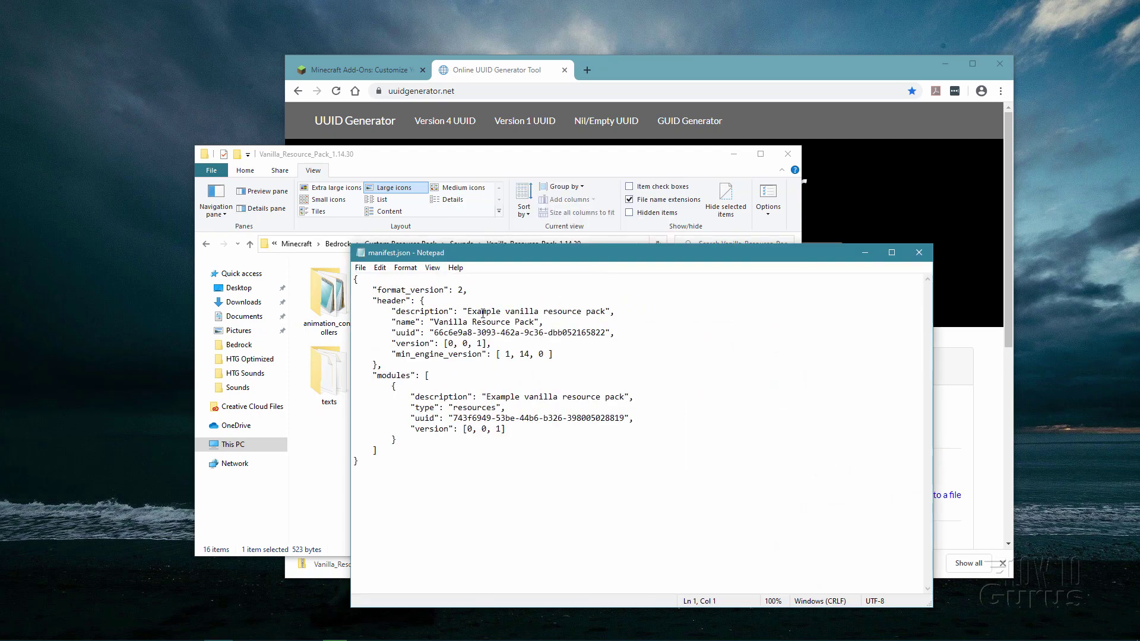
Step: Change the header description to 'my sounds resource pack' and the pack name to 'Sounds Resource Pack'
left_click_drag(487, 256, 448, 249)
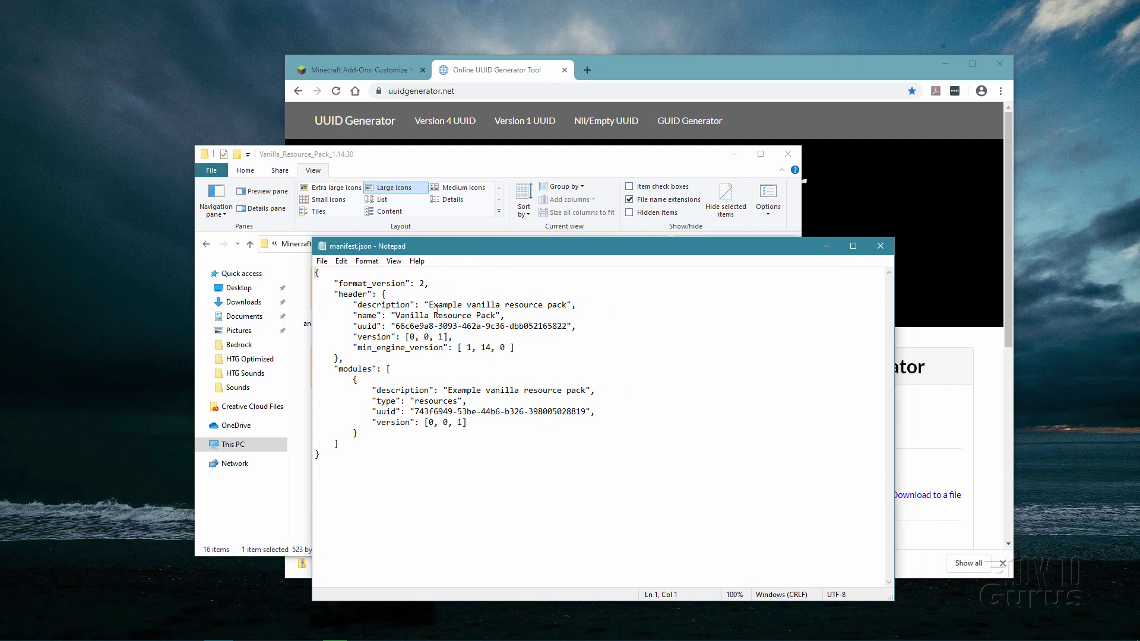
left_click_drag(567, 303, 432, 305)
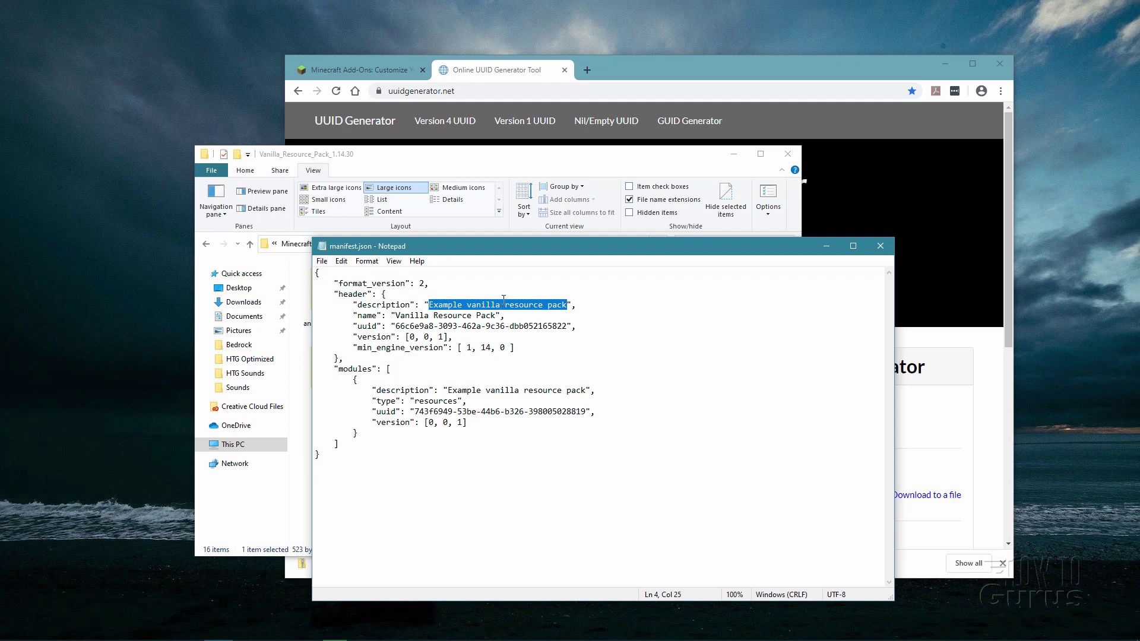
left_click(501, 304)
key("BackSpace")
key("BackSpace")
key("BackSpace")
key("BackSpace")
key("BackSpace")
key("BackSpace")
key("BackSpace")
key("BackSpace")
key("BackSpace")
key("BackSpace")
key("BackSpace")
key("BackSpace")
key("BackSpace")
key("BackSpace")
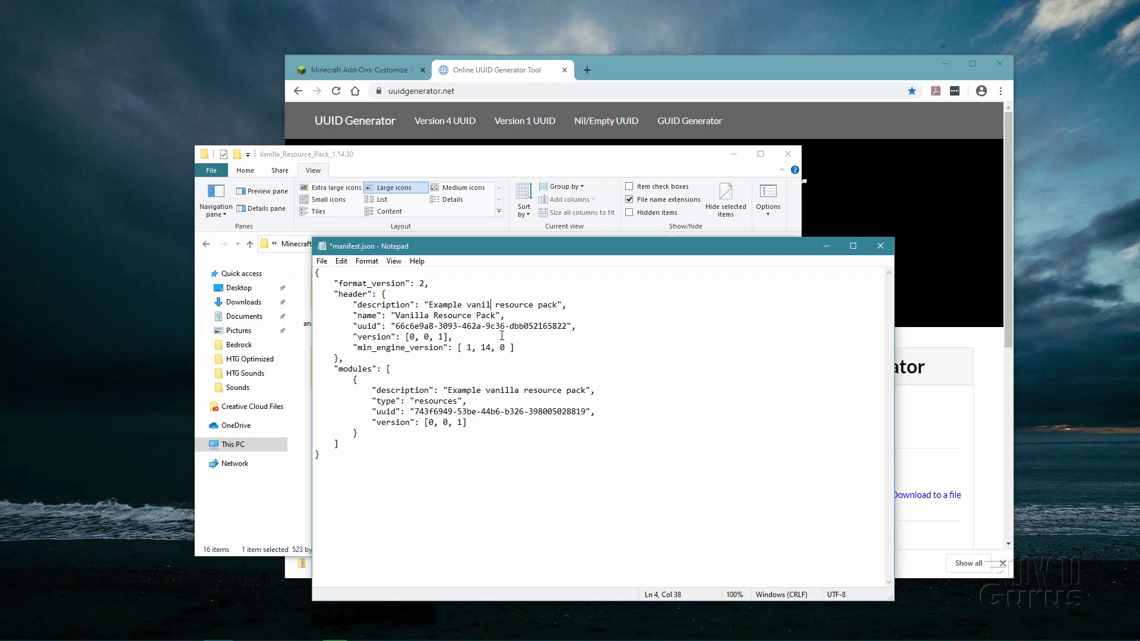
key("BackSpace")
type("my sounds")
left_click_drag(473, 318, 402, 317)
left_click(425, 313)
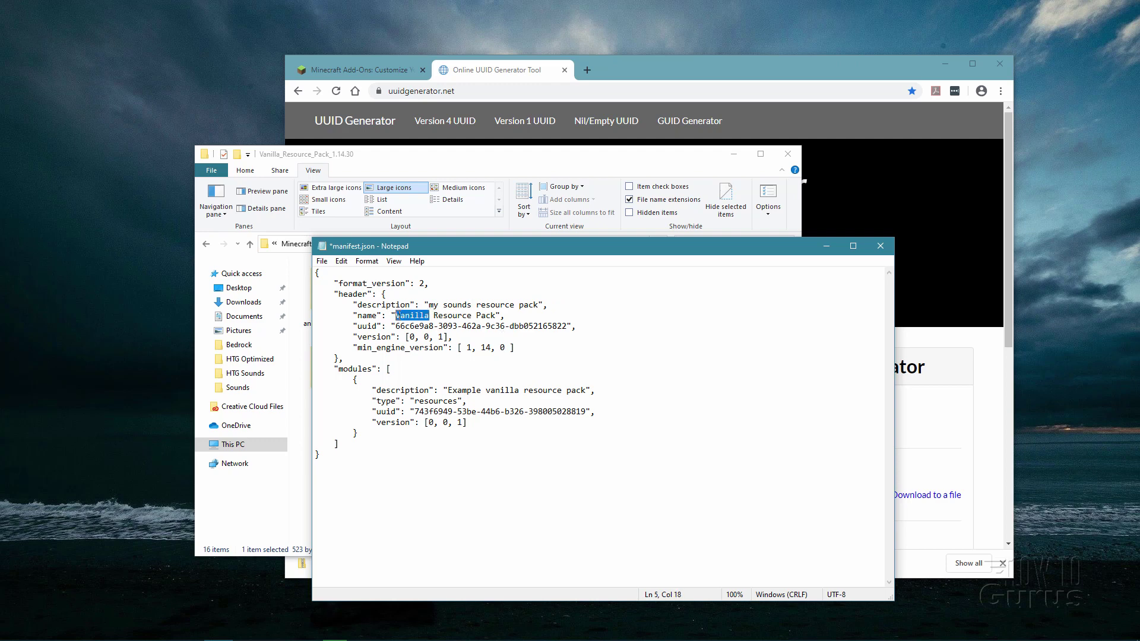
type("Sounds")
Step: Copy 'my sounds resource pack' over the modules description, then look over the UUID lines
left_click_drag(539, 305, 428, 305)
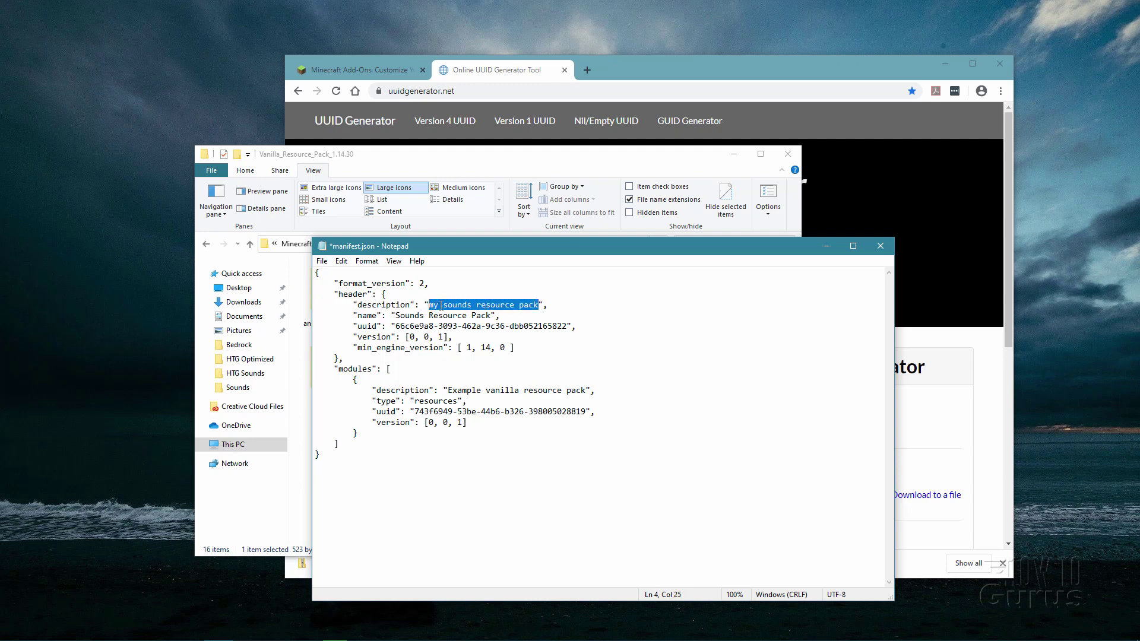
right_click(441, 305)
left_click(483, 345)
left_click(533, 390)
left_click_drag(586, 390, 457, 391)
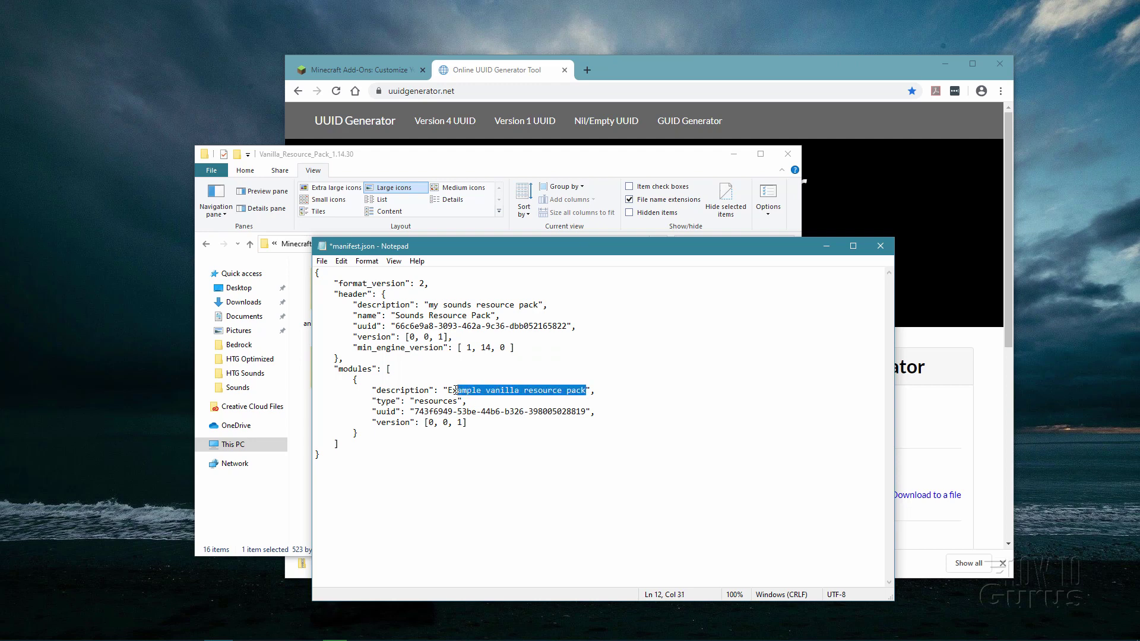
right_click(477, 390)
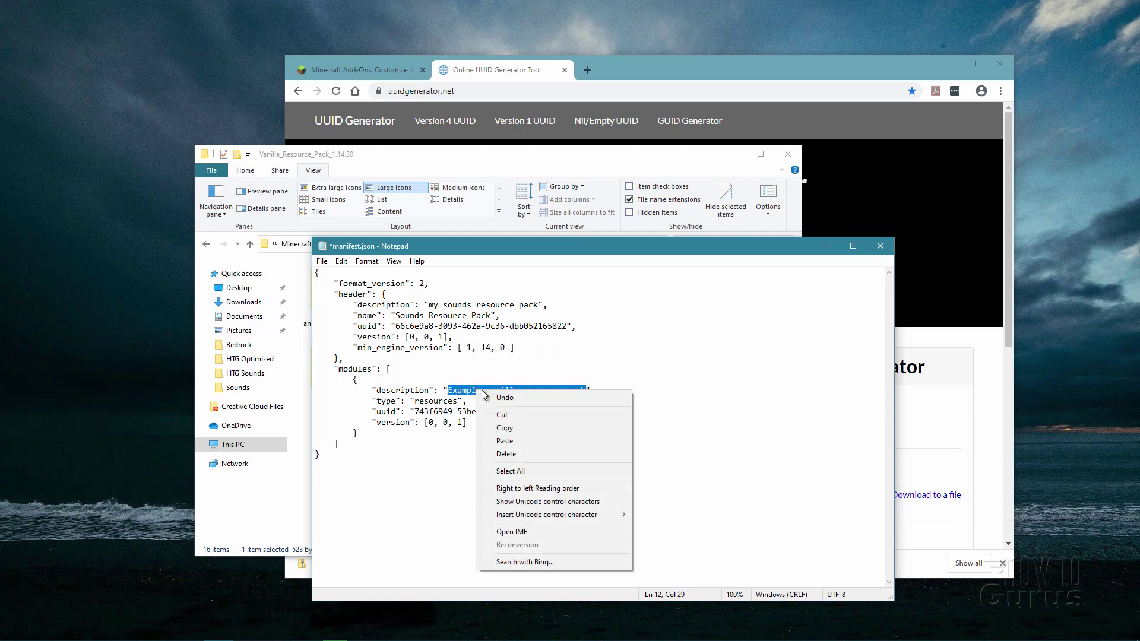
left_click(518, 441)
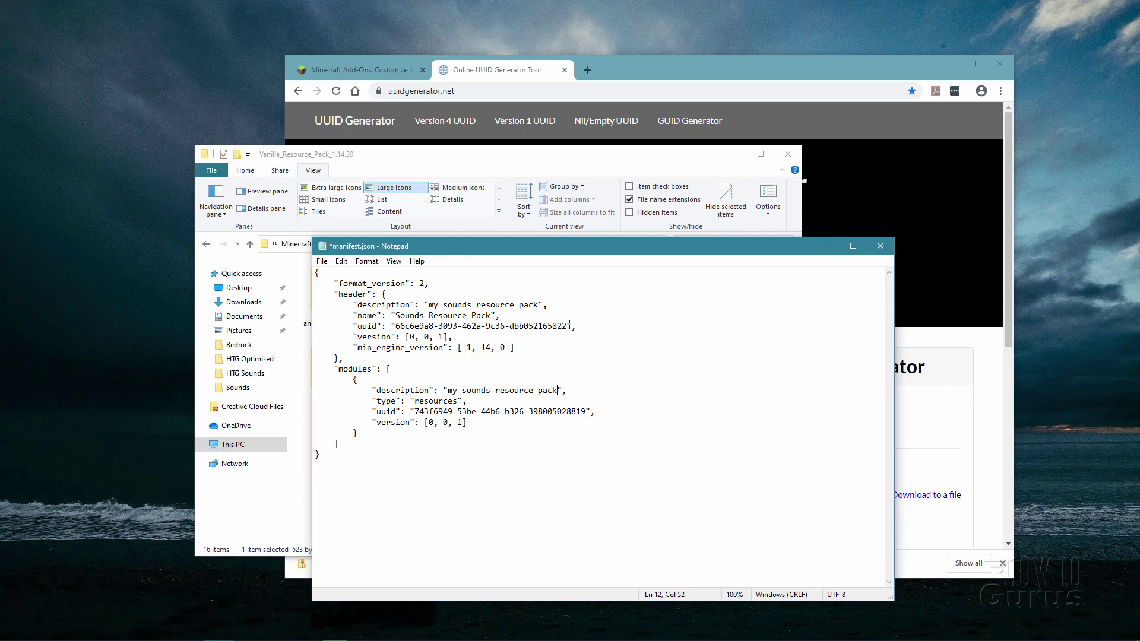
left_click_drag(569, 326, 461, 332)
left_click_drag(586, 413, 503, 418)
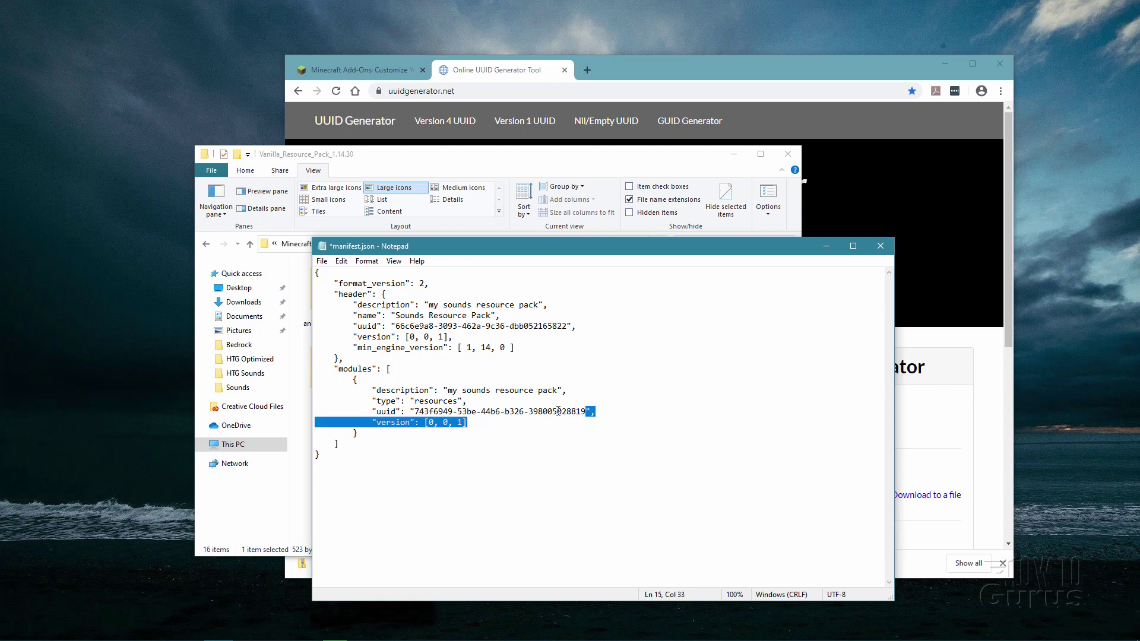
left_click(593, 383)
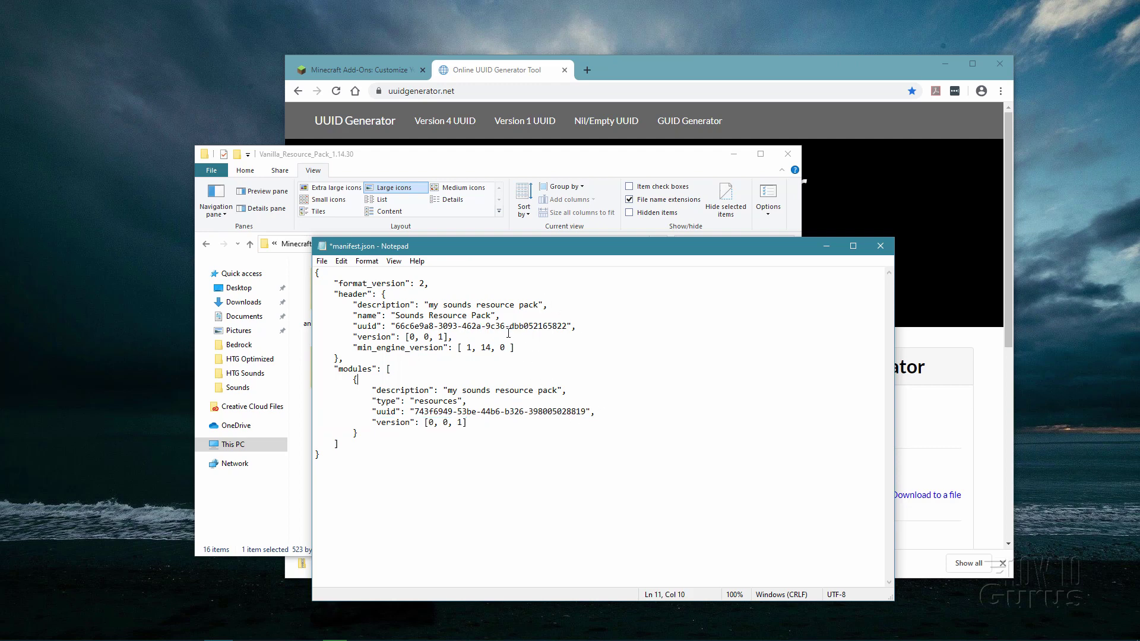
Step: Generate a fresh version 4 UUID and paste it over the header uuid in manifest.json
left_click(536, 71)
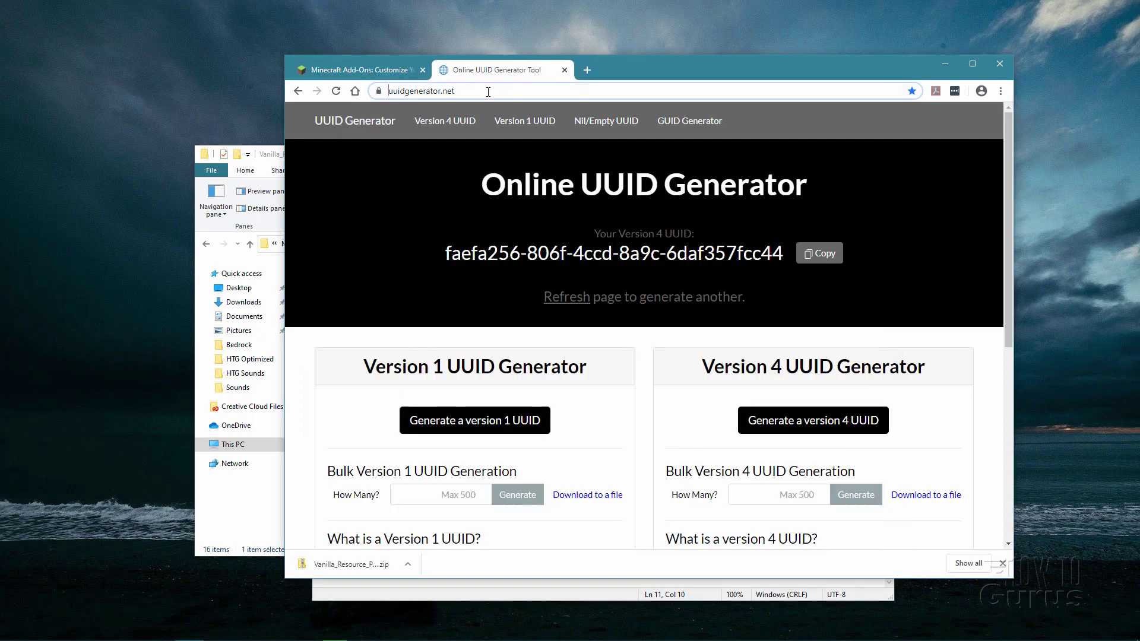
left_click(557, 298)
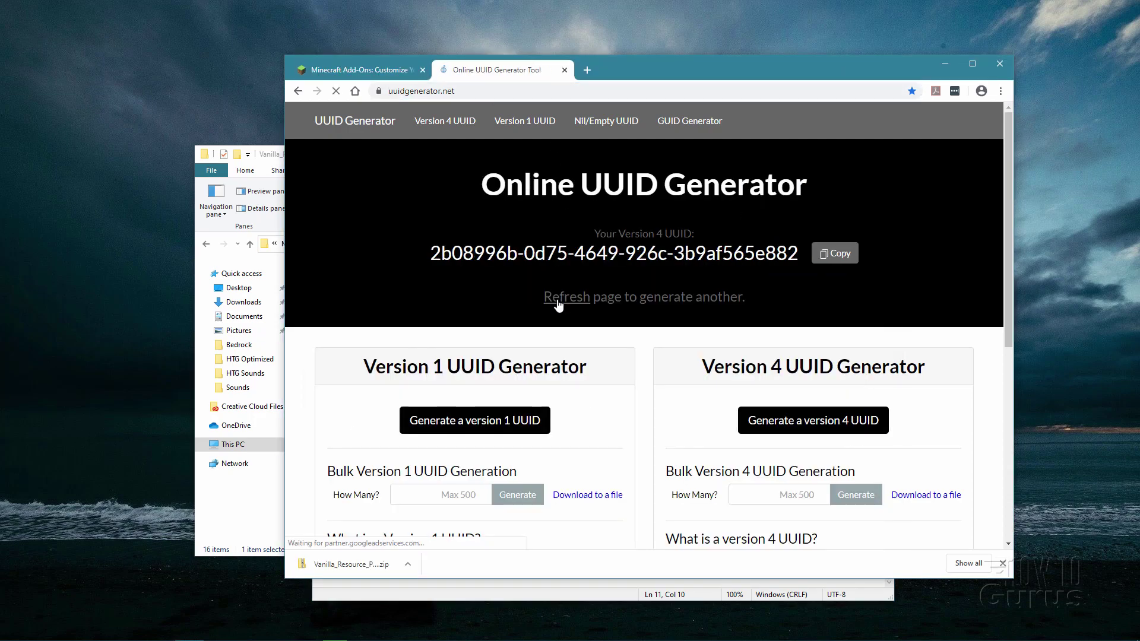
left_click(836, 253)
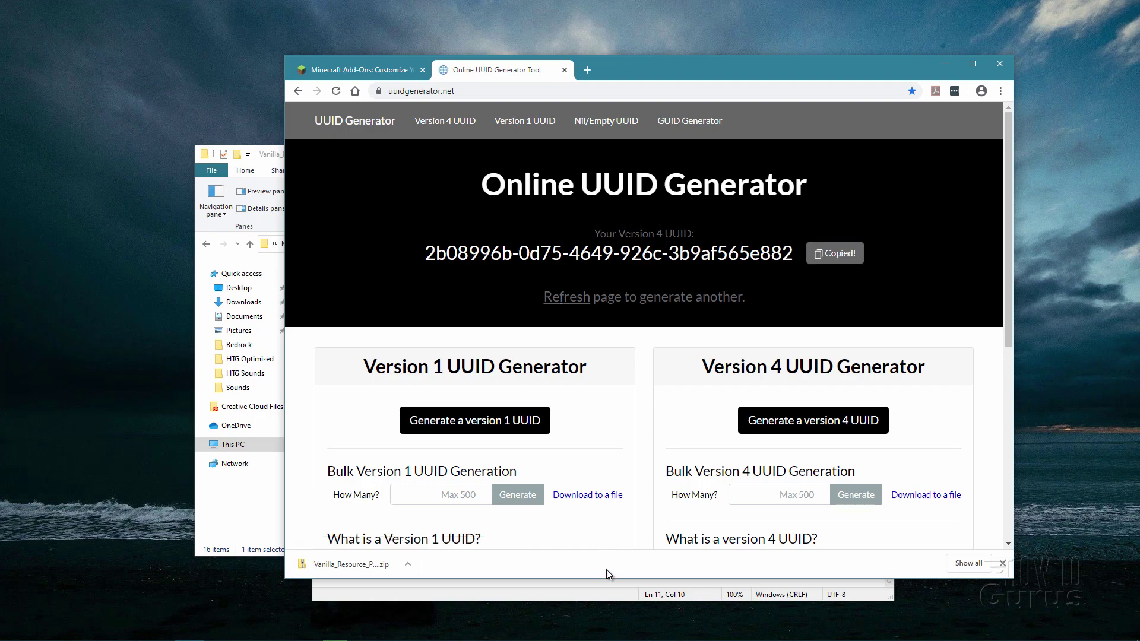
left_click(601, 589)
left_click_drag(569, 326, 404, 326)
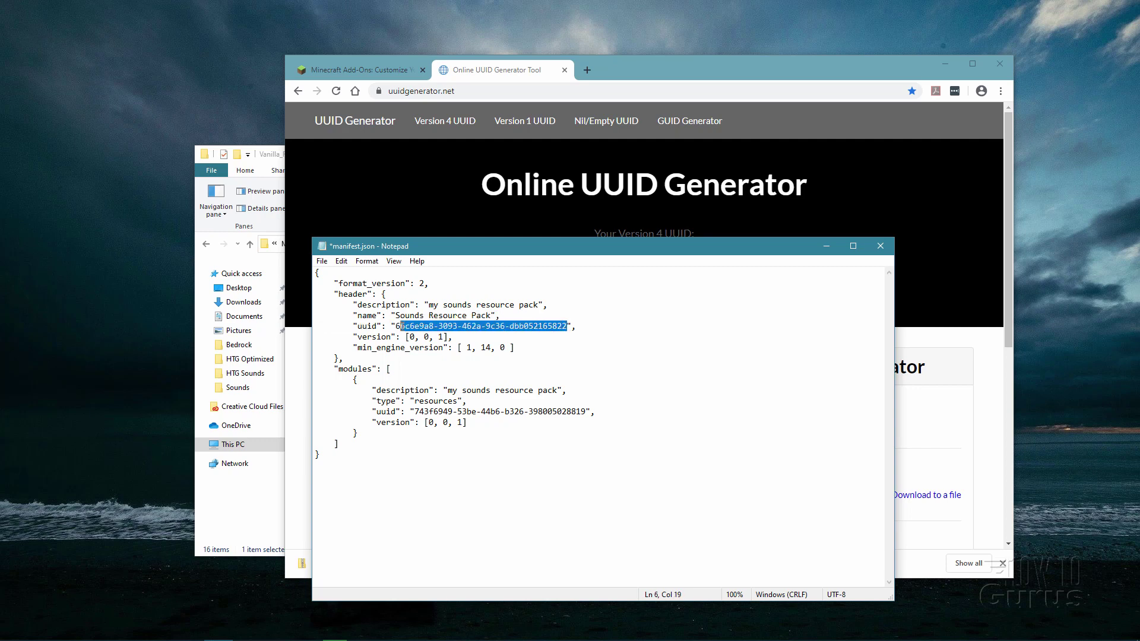
right_click(418, 329)
left_click(456, 379)
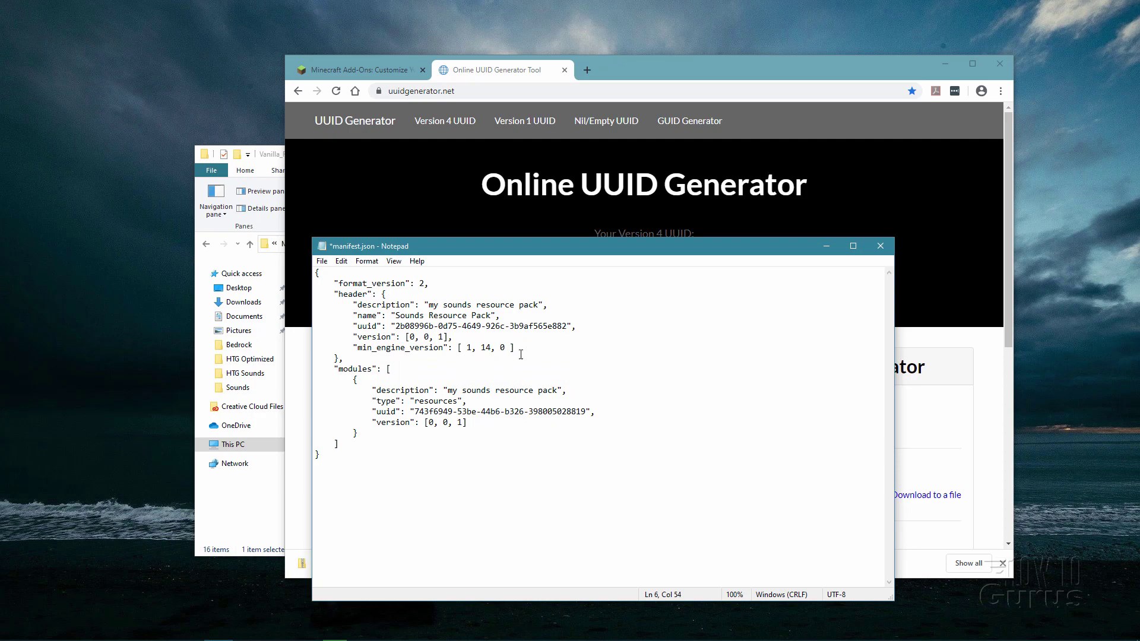
Step: Generate a second UUID and paste it over the module uuid in manifest.json
left_click(601, 210)
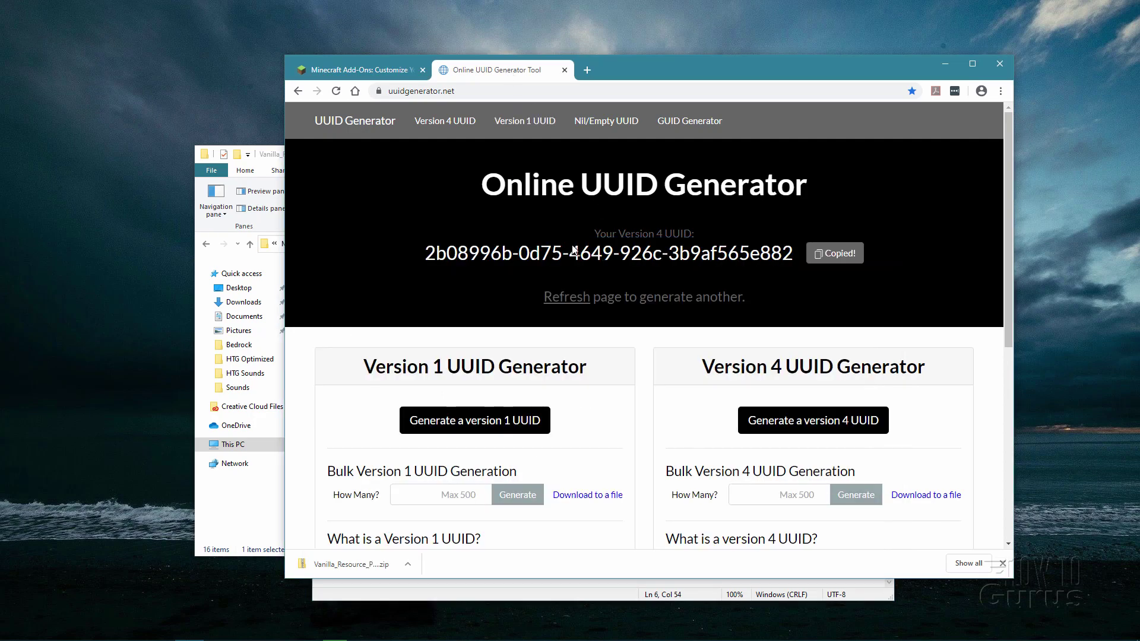
left_click(567, 302)
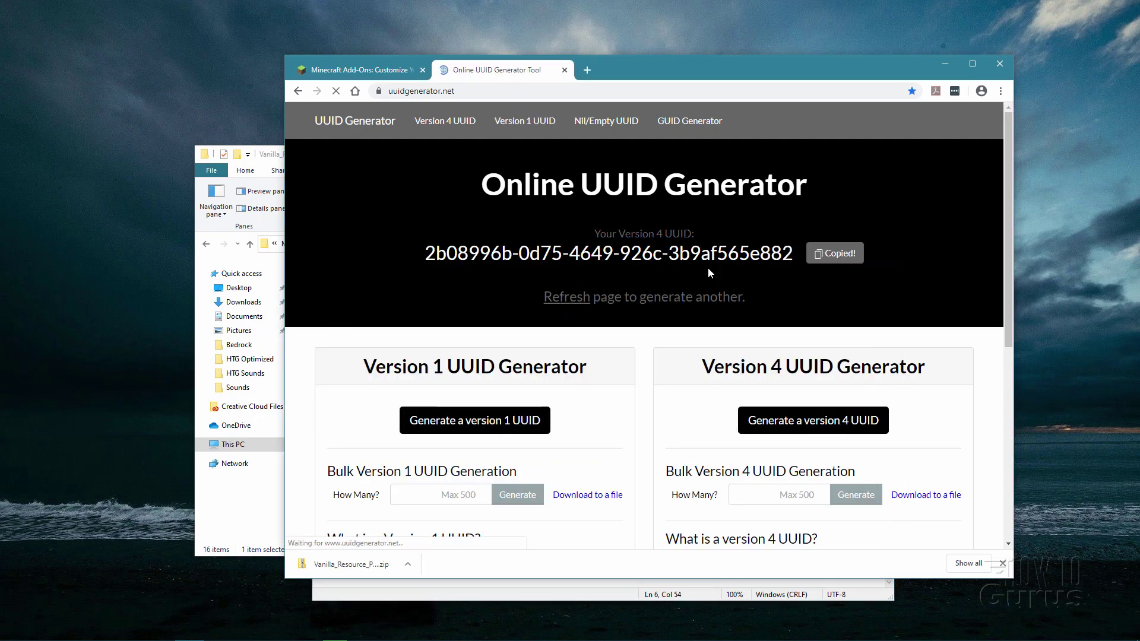
left_click(830, 256)
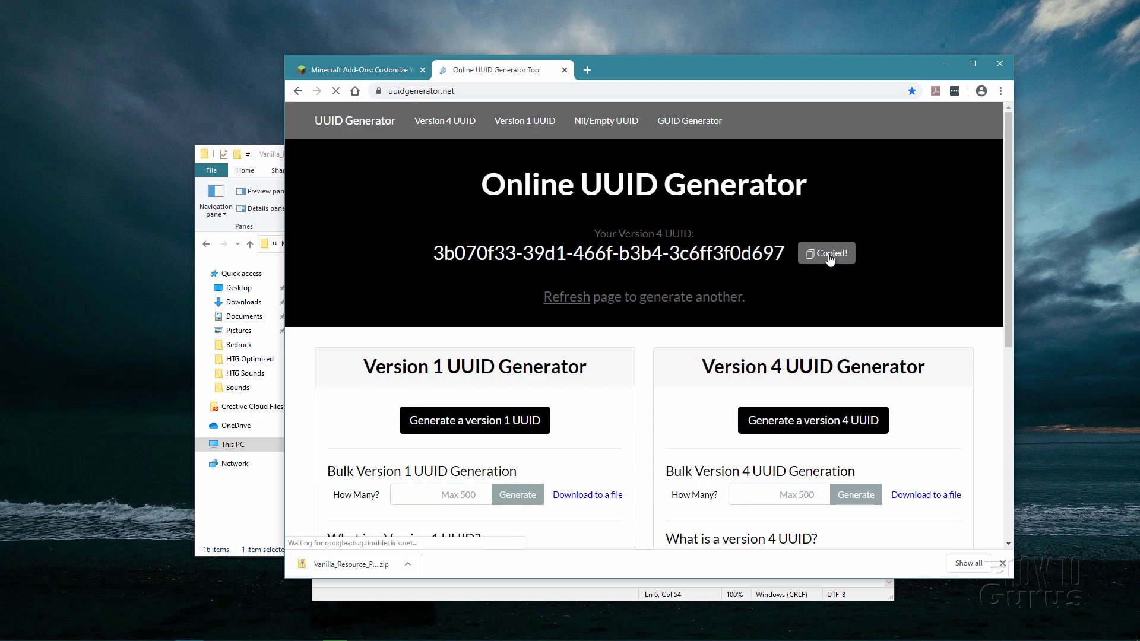
left_click(602, 594)
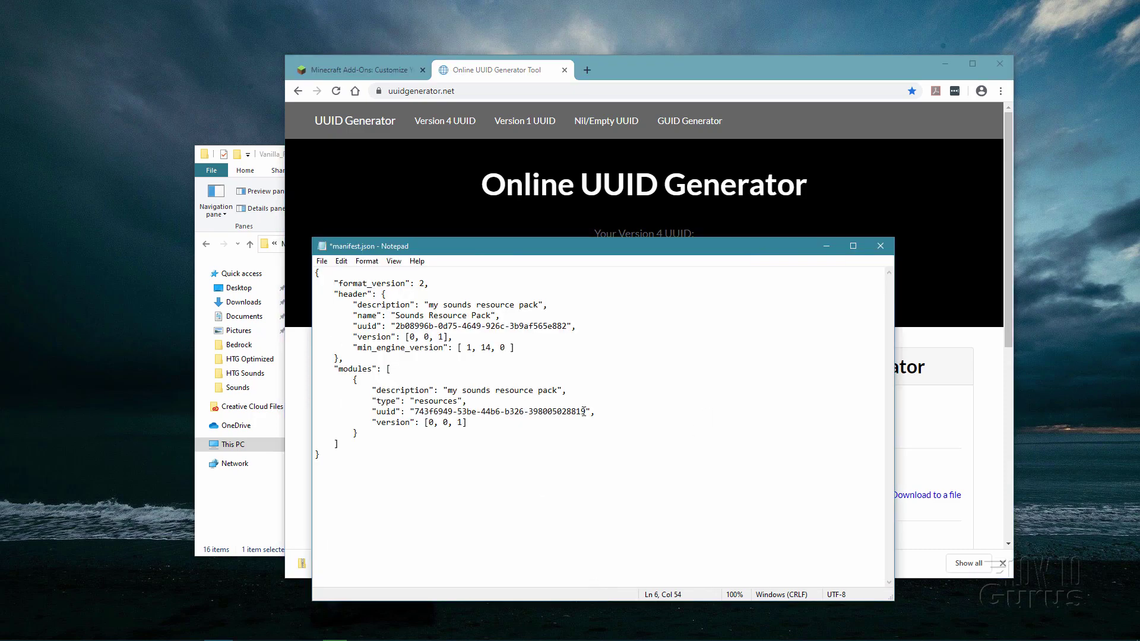
left_click_drag(587, 411, 431, 412)
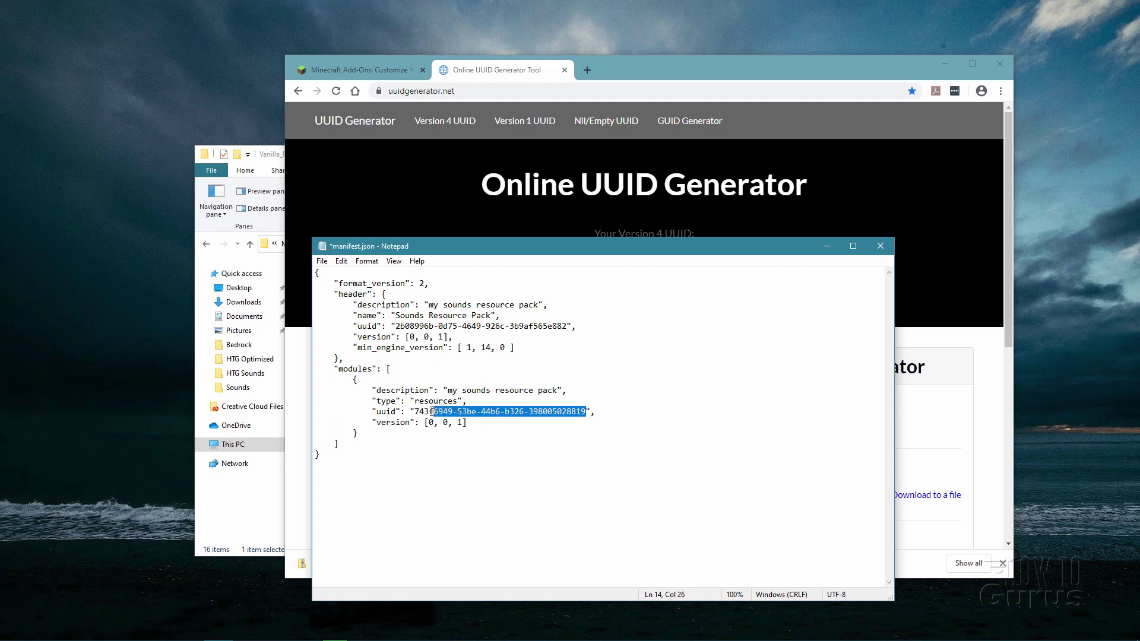
right_click(487, 414)
left_click(524, 462)
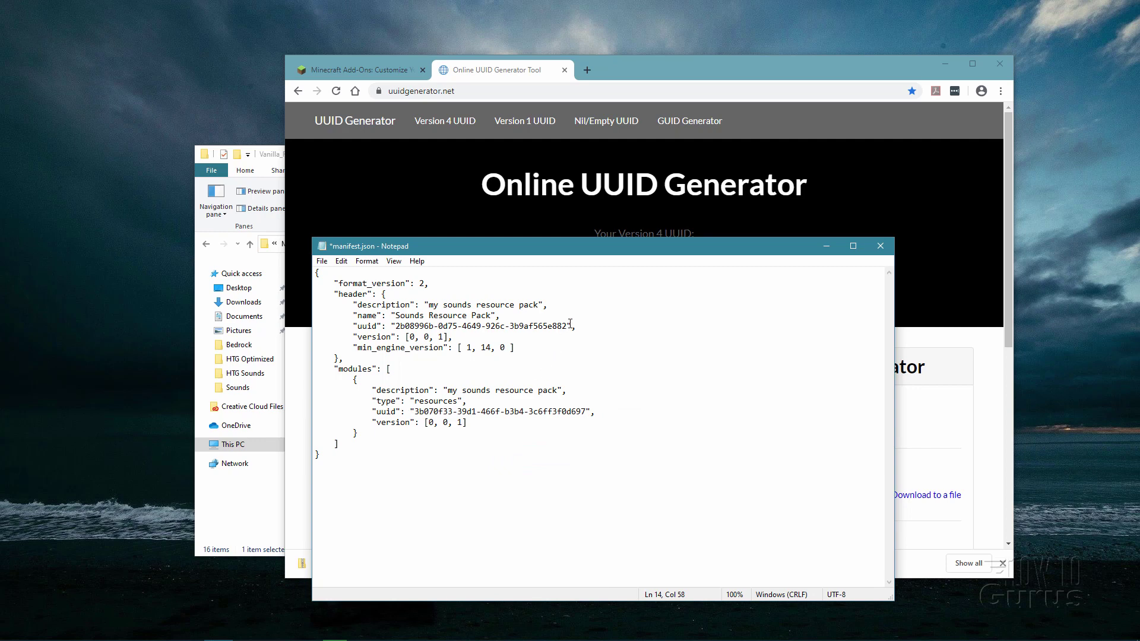
Step: Save the edited manifest.json and close Notepad
left_click(322, 262)
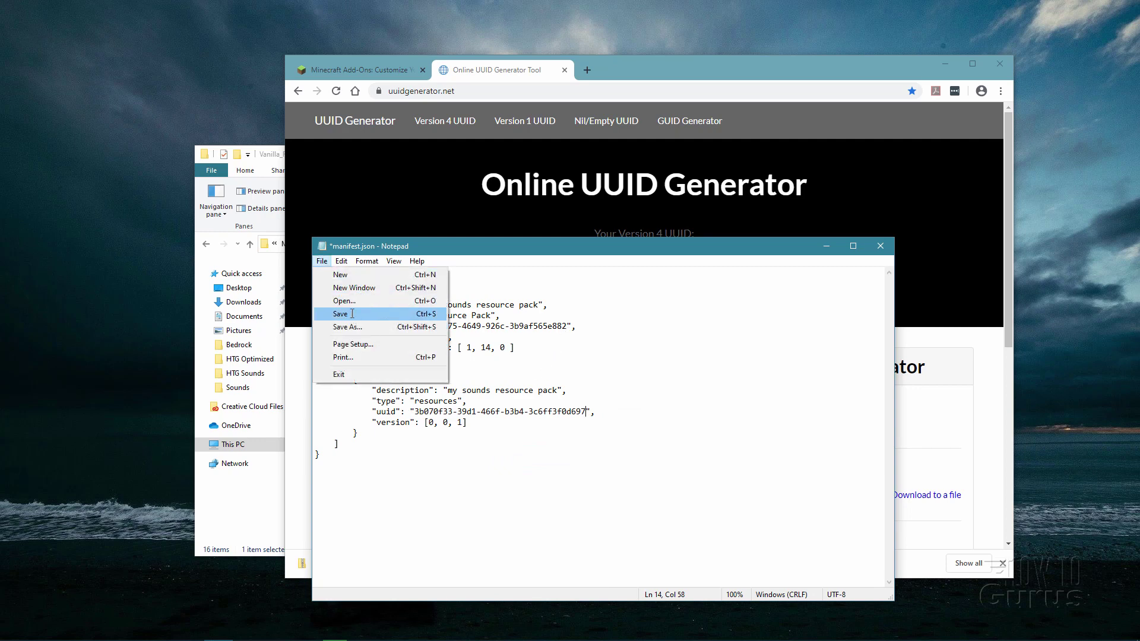
left_click(356, 316)
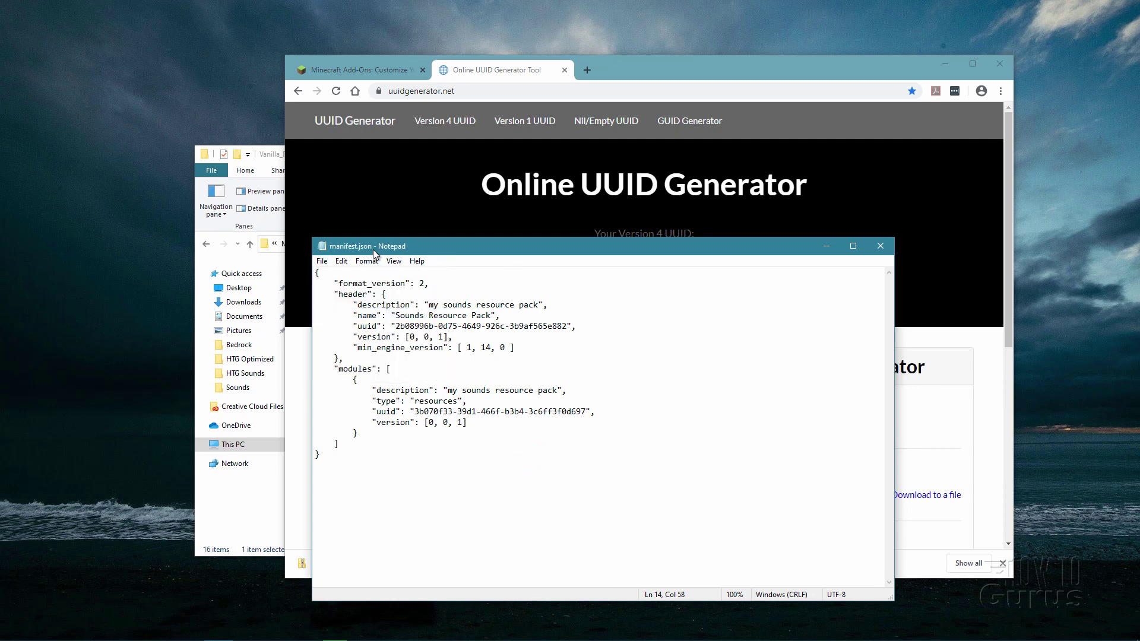
left_click(881, 246)
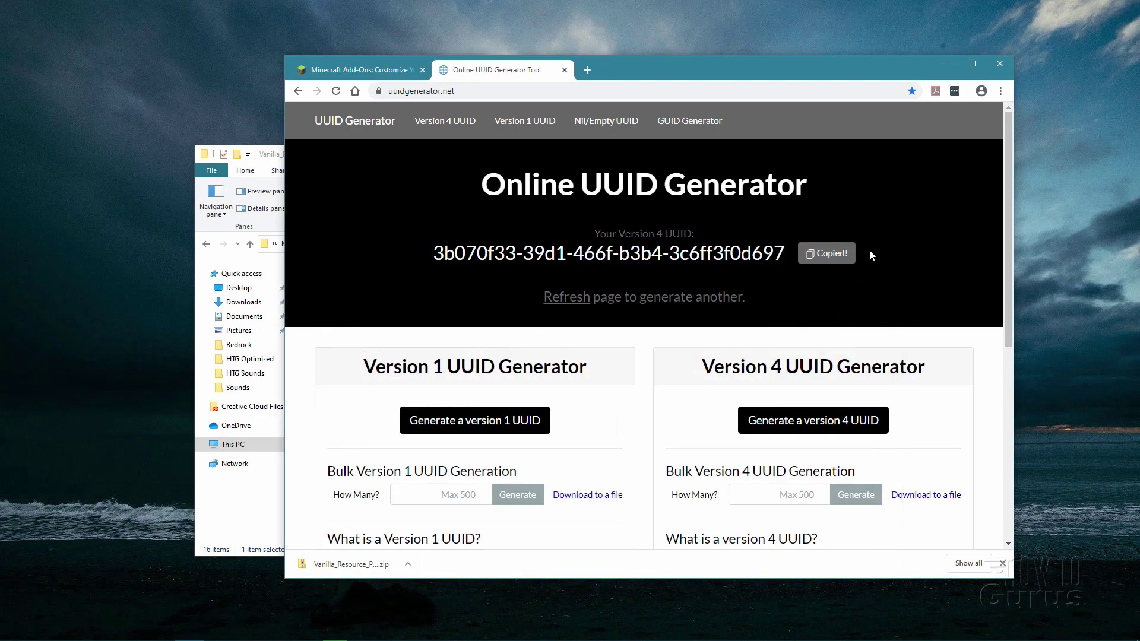
Step: Show the pack folder in List view and delete the seven folders from animation_controllers through render_controllers
left_click(948, 63)
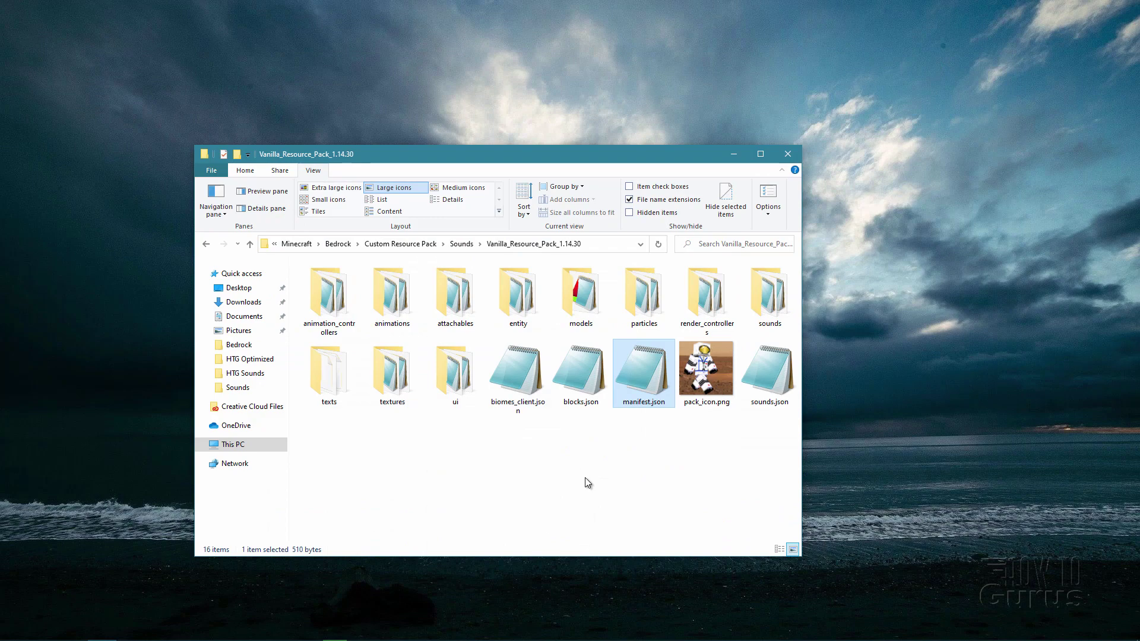
left_click(766, 305)
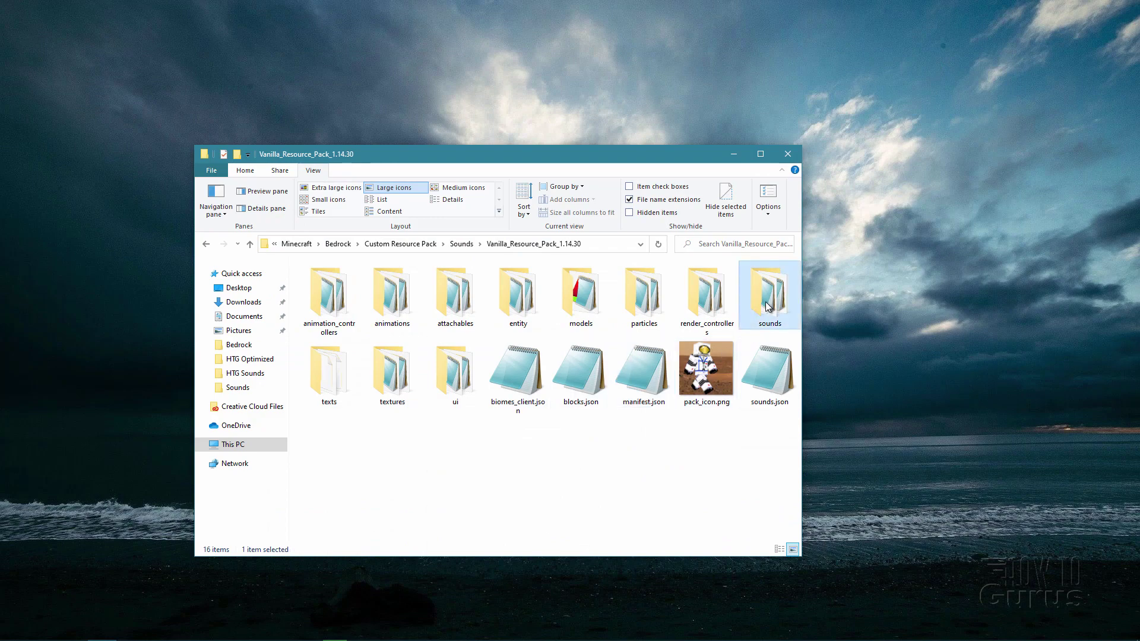
left_click(383, 200)
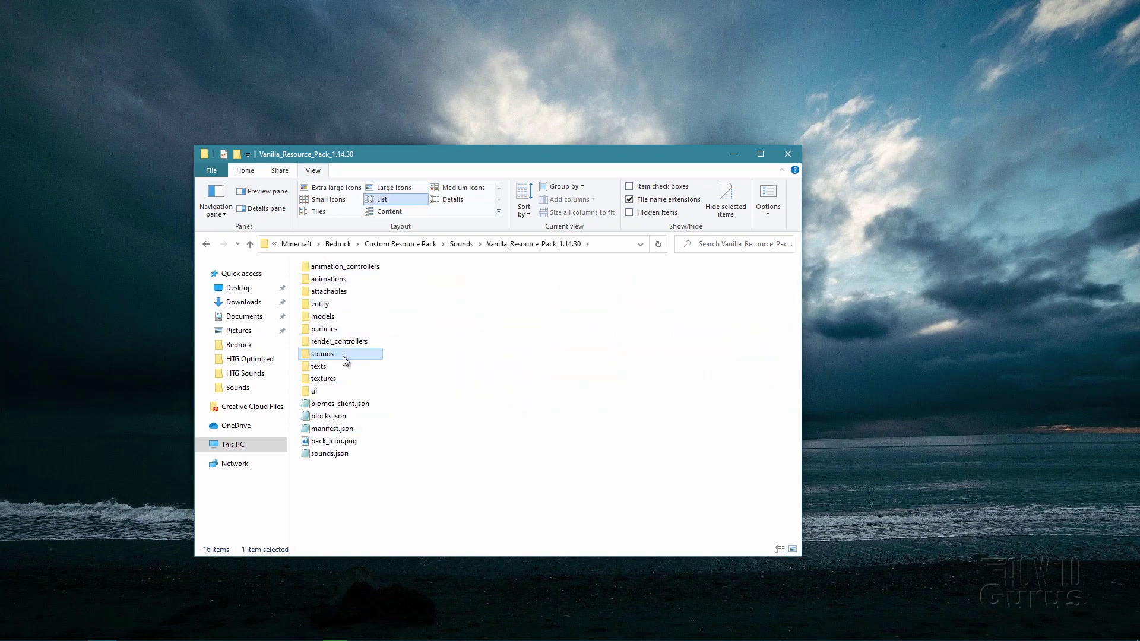
mouse_move(343, 354)
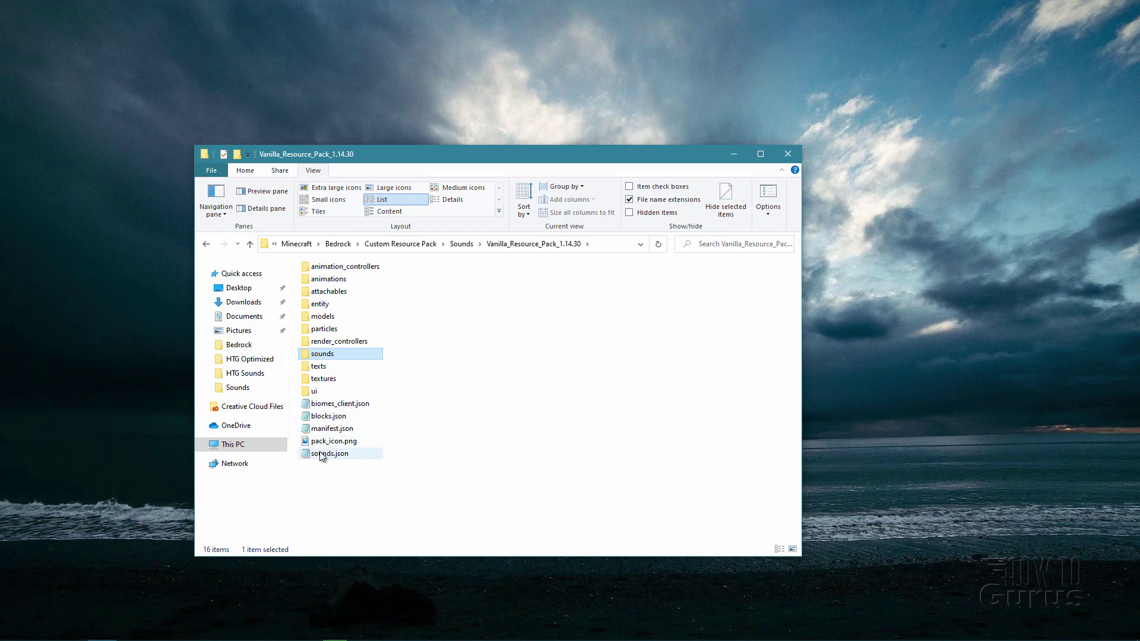
left_click(324, 268)
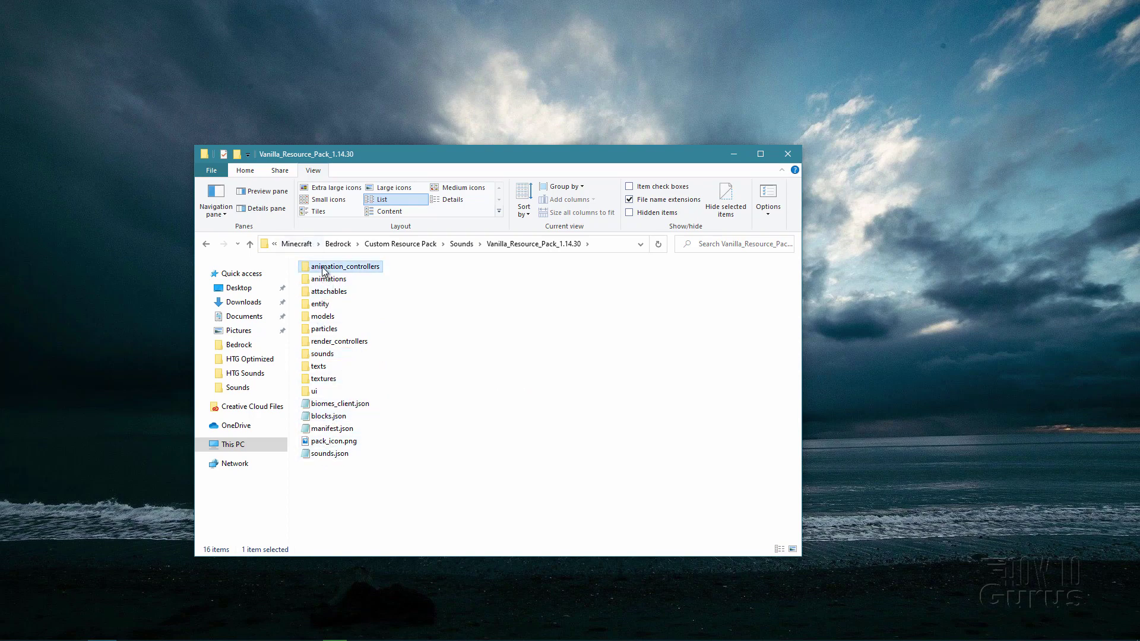
left_click(341, 343, "shift")
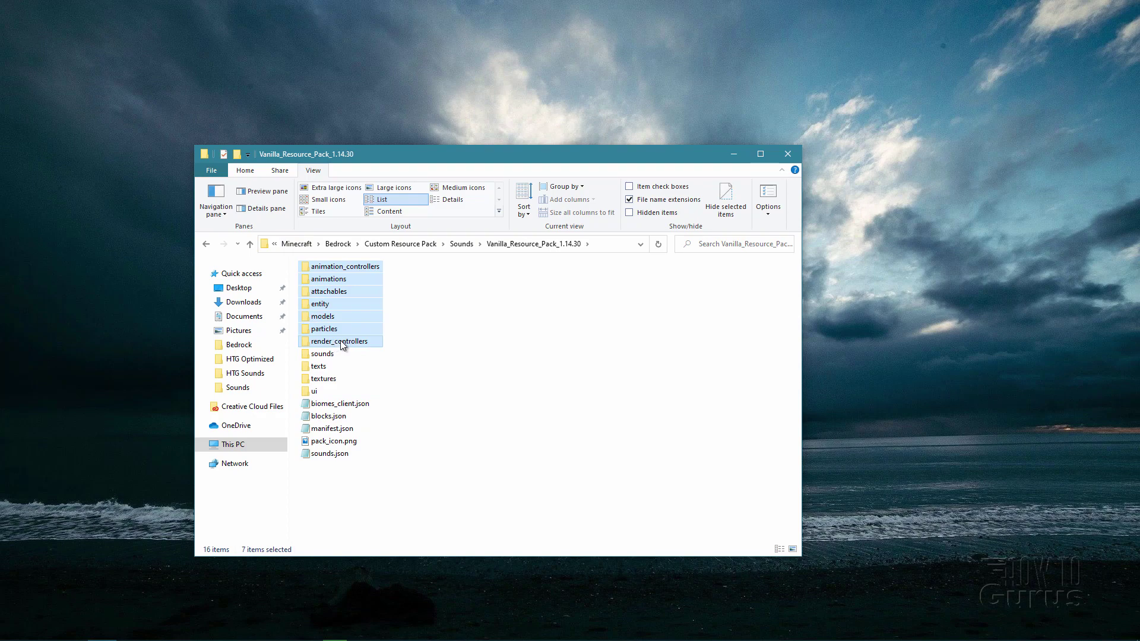
right_click(342, 342)
left_click(383, 532)
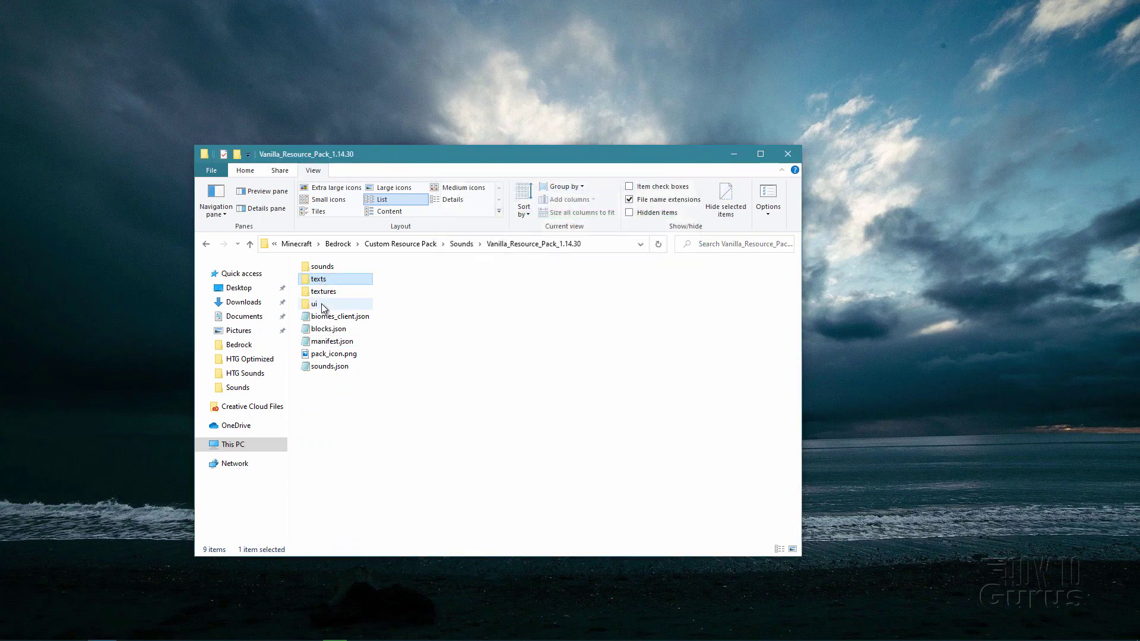
Step: Delete the texts, textures and ui folders, then open the sounds folder
left_click(322, 304, "shift")
right_click(322, 304)
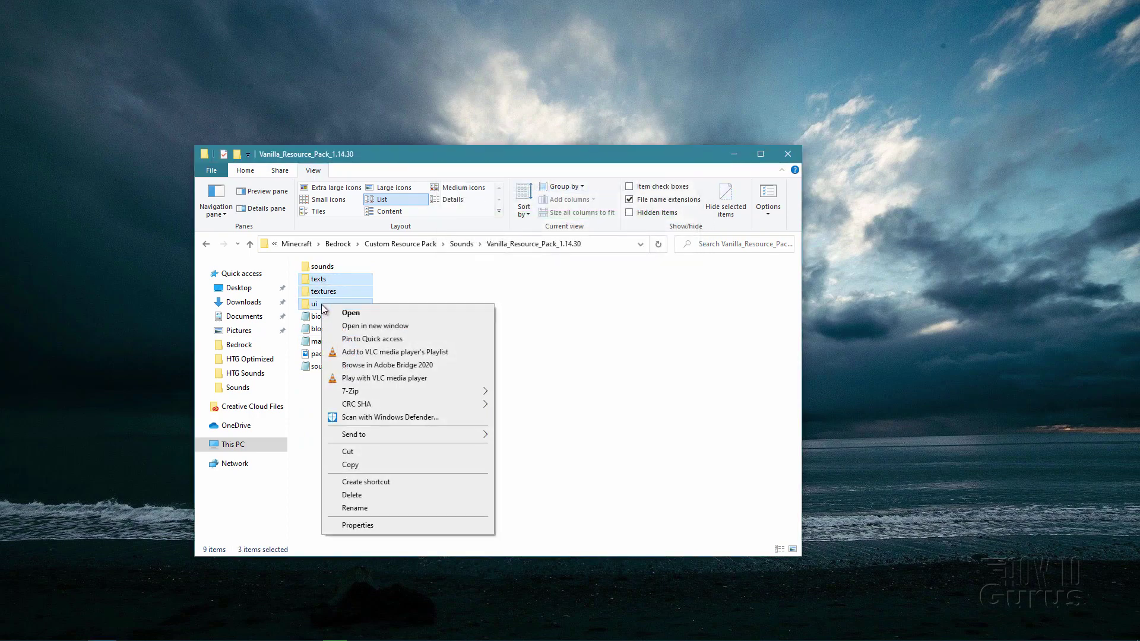
left_click(375, 495)
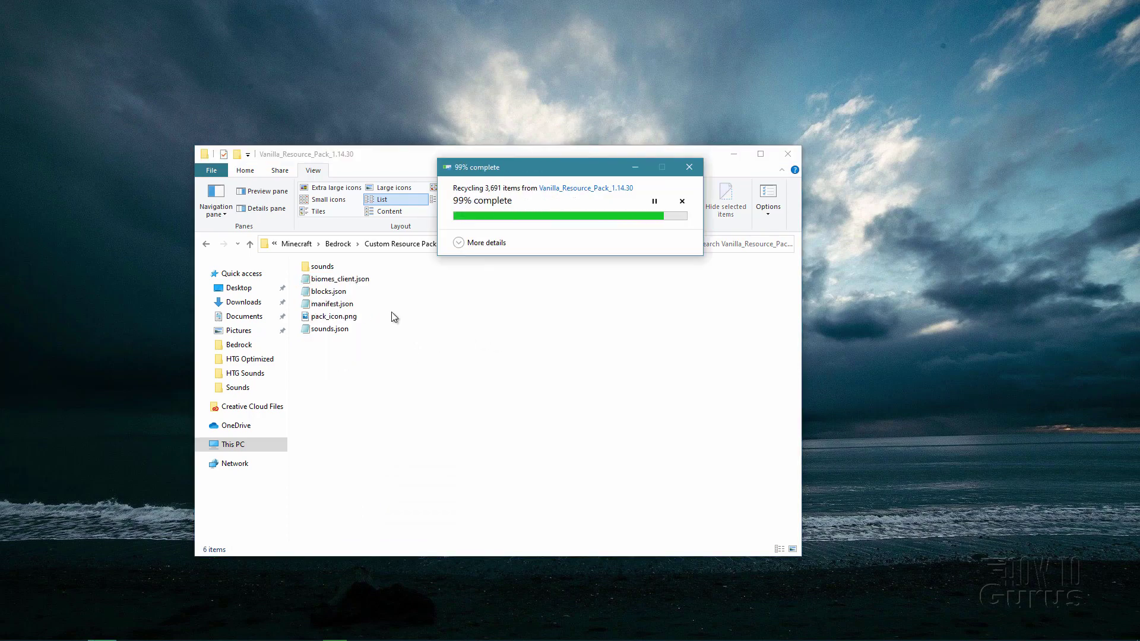
double_click(315, 266)
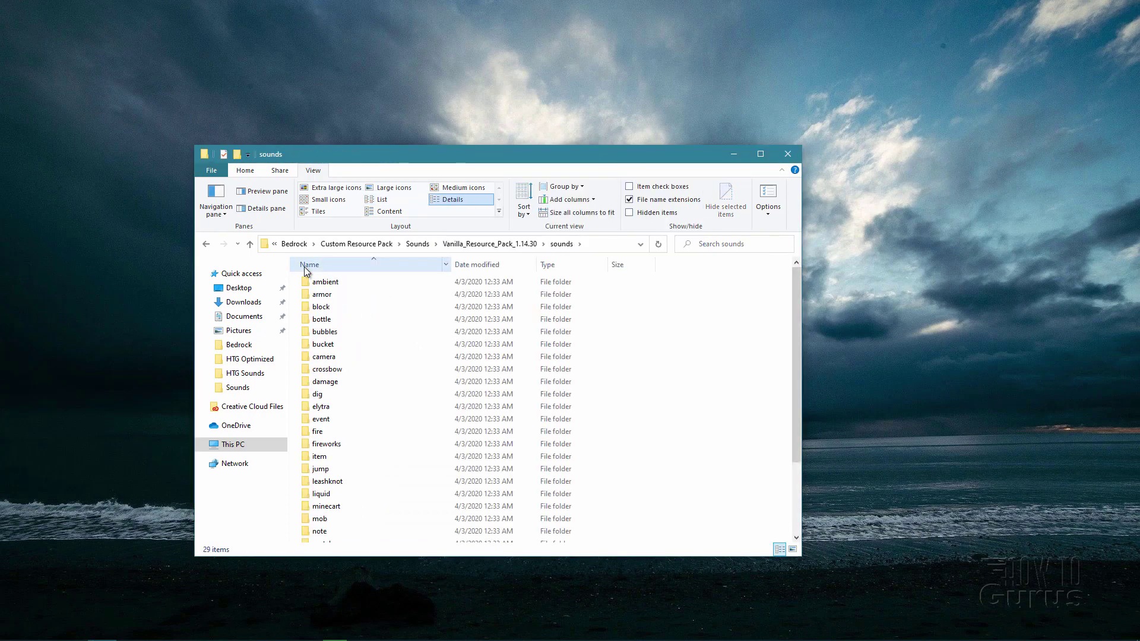